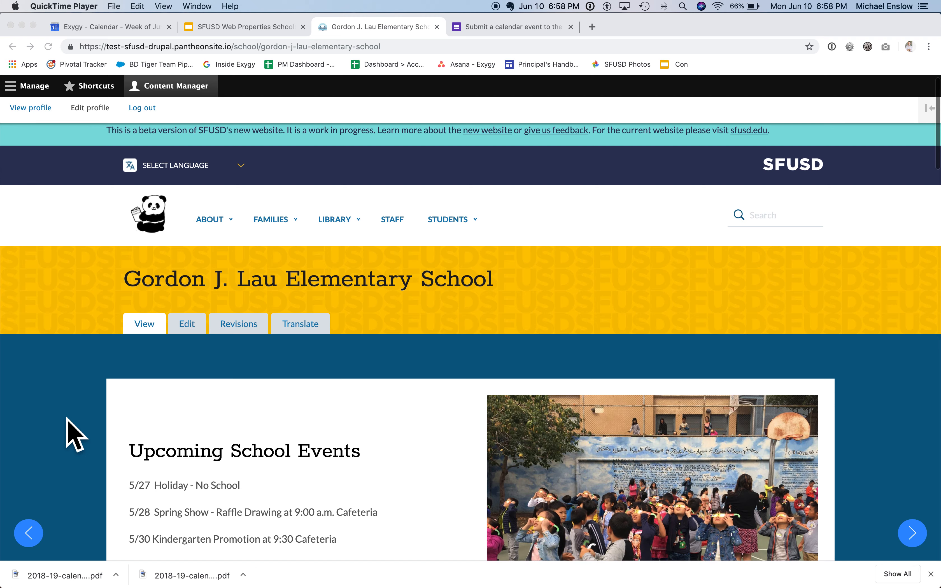
Step: Examine the Gordon J. Lau Elementary School page, from the events carousel through News for Families to the More about this school section
scroll(74, 432, down, 2)
scroll(74, 432, up, 2)
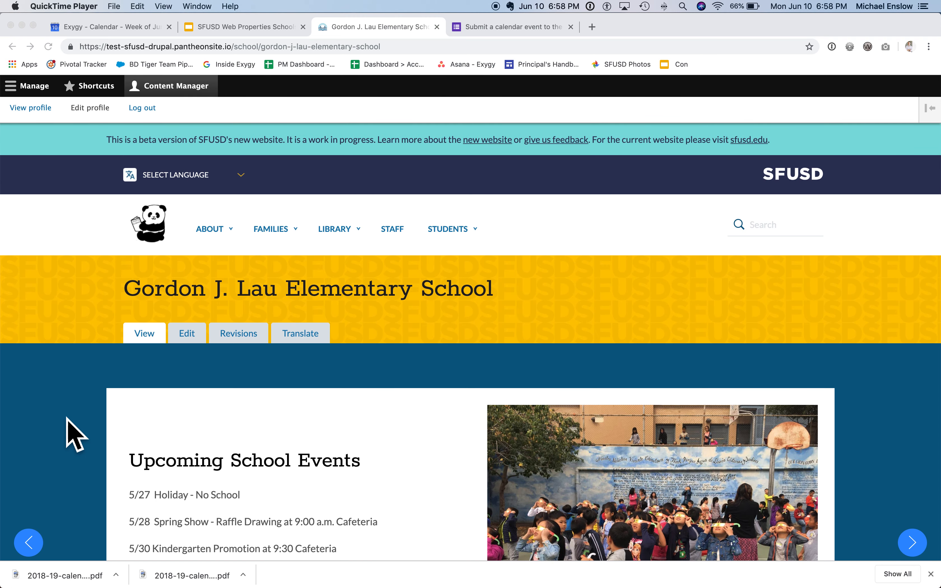
scroll(73, 432, down, 10)
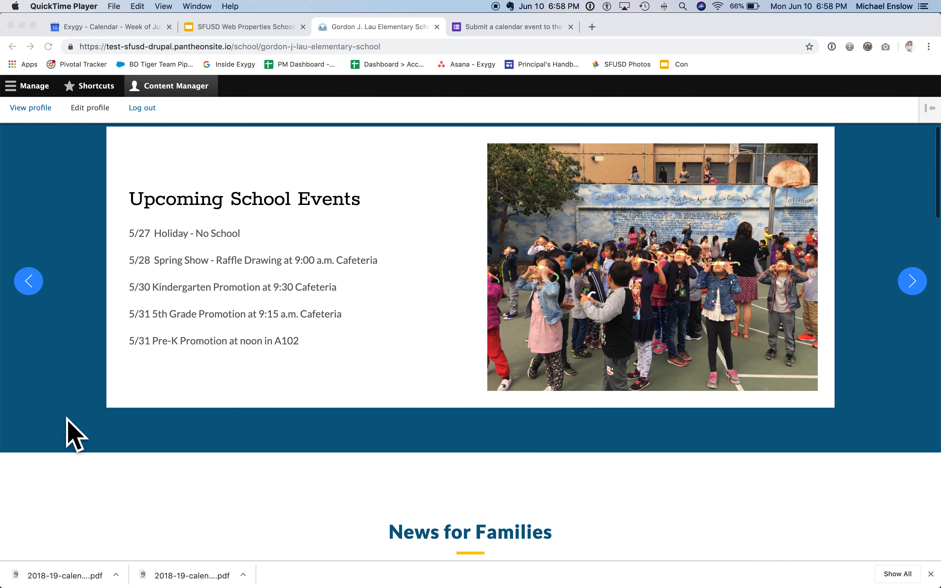
scroll(74, 432, down, 8)
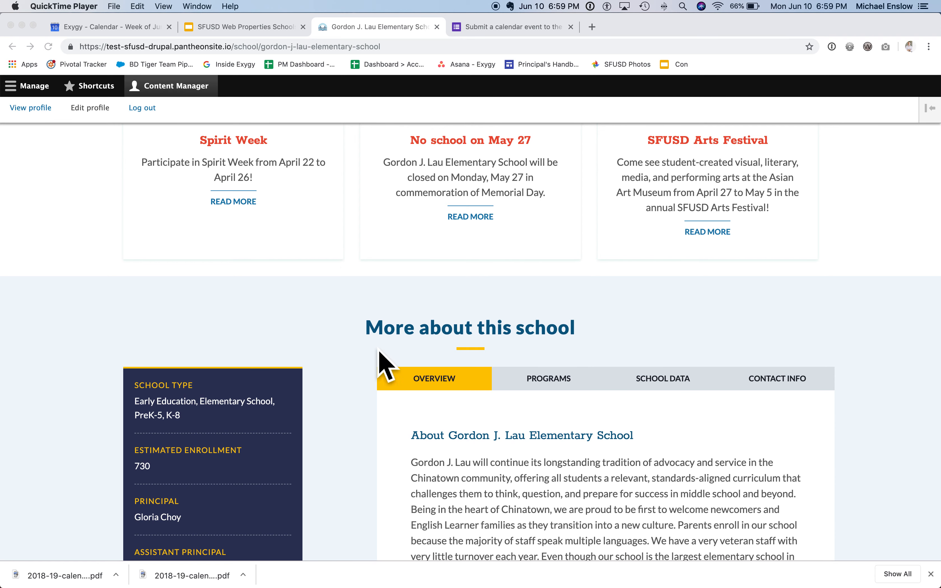
scroll(366, 389, up, 1)
scroll(365, 389, up, 3)
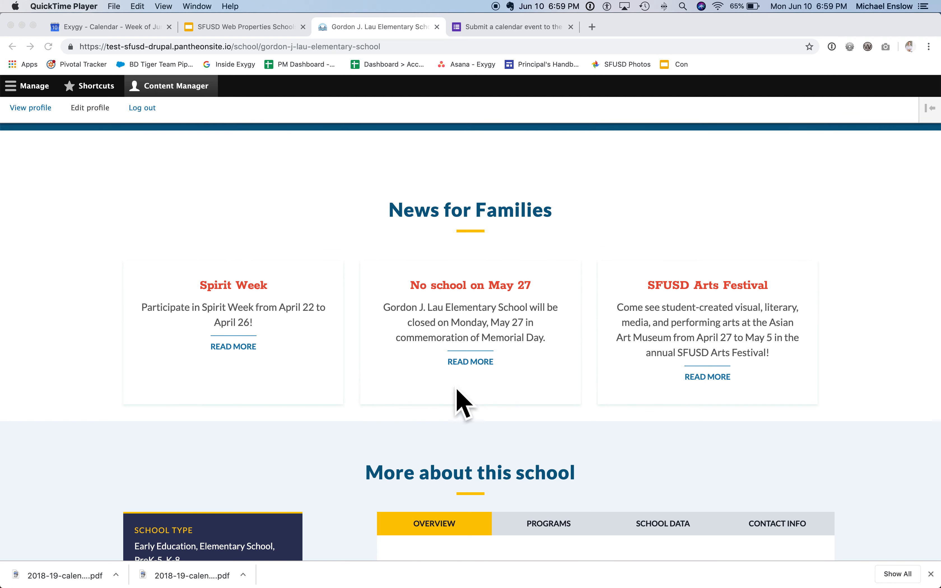
scroll(389, 395, up, 4)
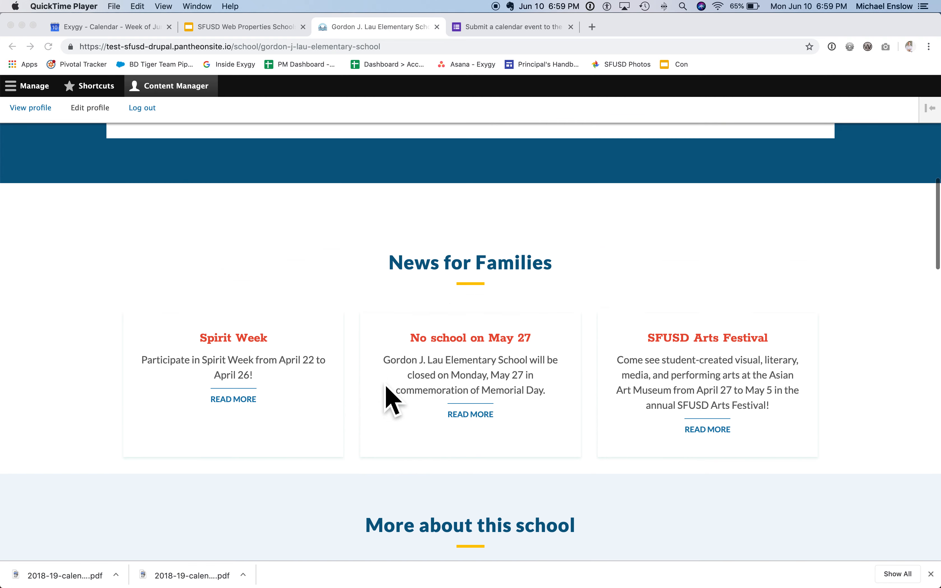
scroll(385, 386, up, 10)
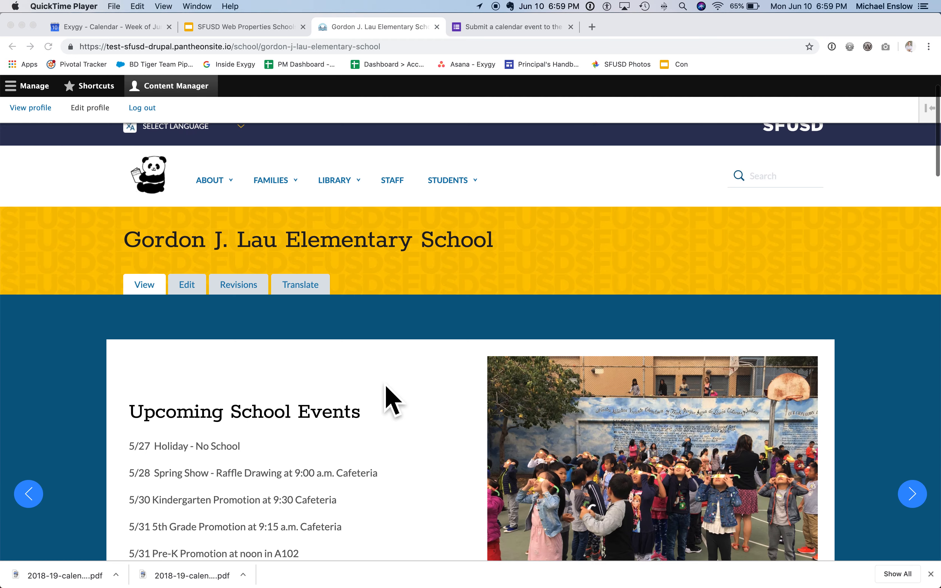
scroll(388, 401, up, 1)
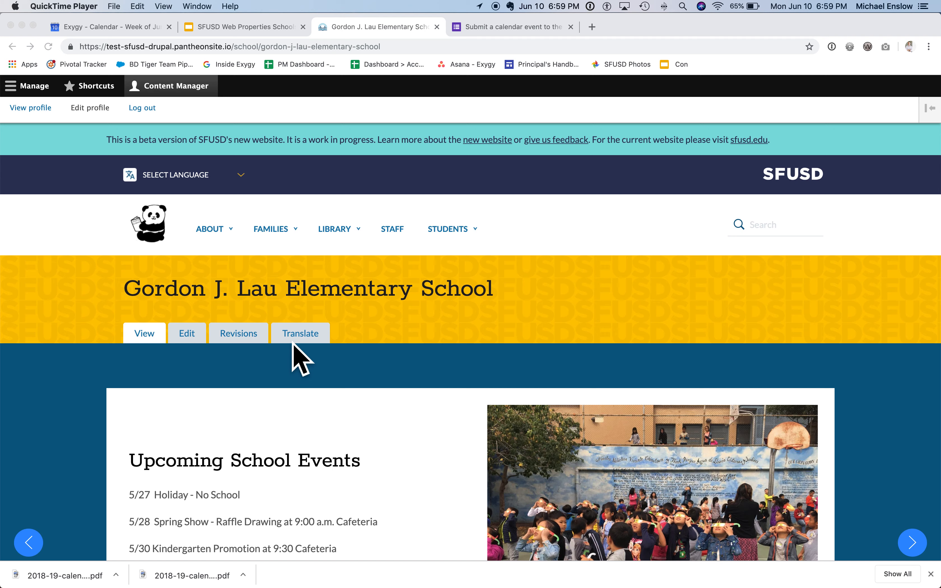
Step: Open the Gordon J. Lau Elementary School page for editing and show its calendar settings
click(194, 339)
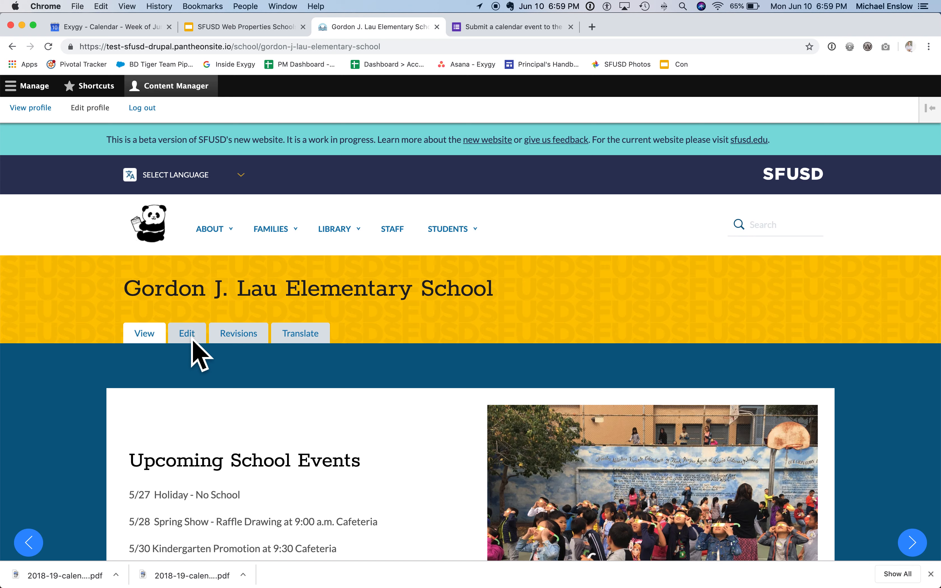
click(190, 340)
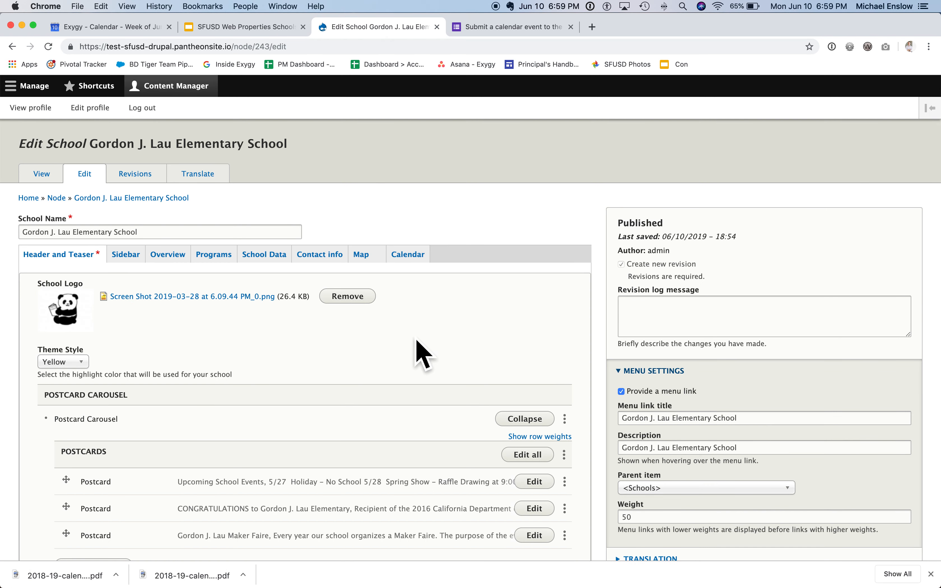
scroll(447, 343, down, 3)
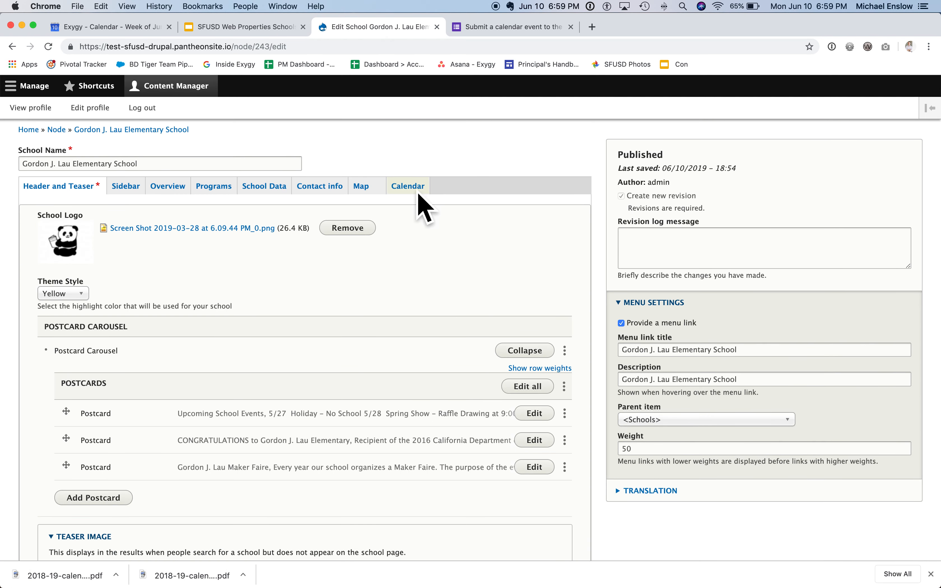
click(412, 189)
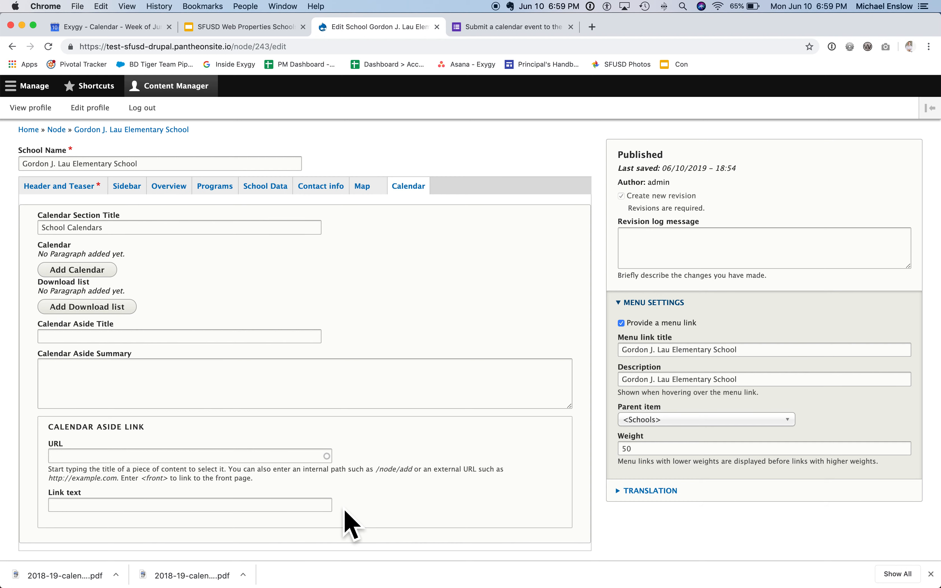
Step: Add a calendar entry named SFUSD Web Properties Project to the School Calendars section
scroll(345, 512, up, 1)
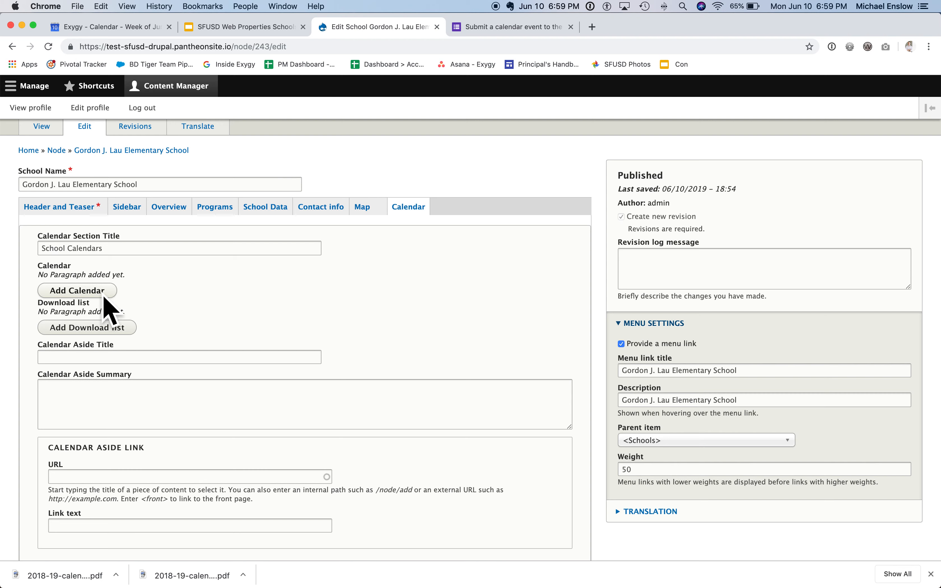
click(92, 296)
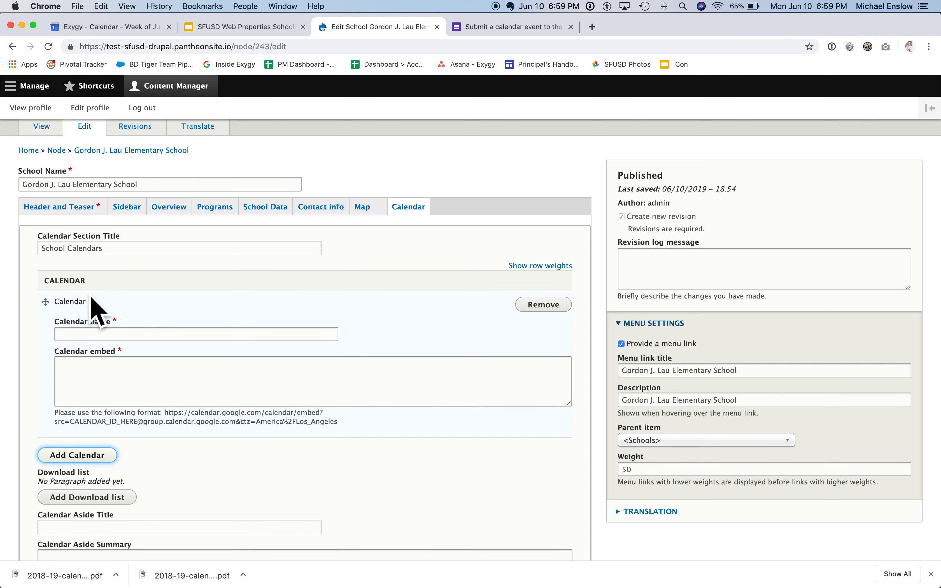
click(80, 334)
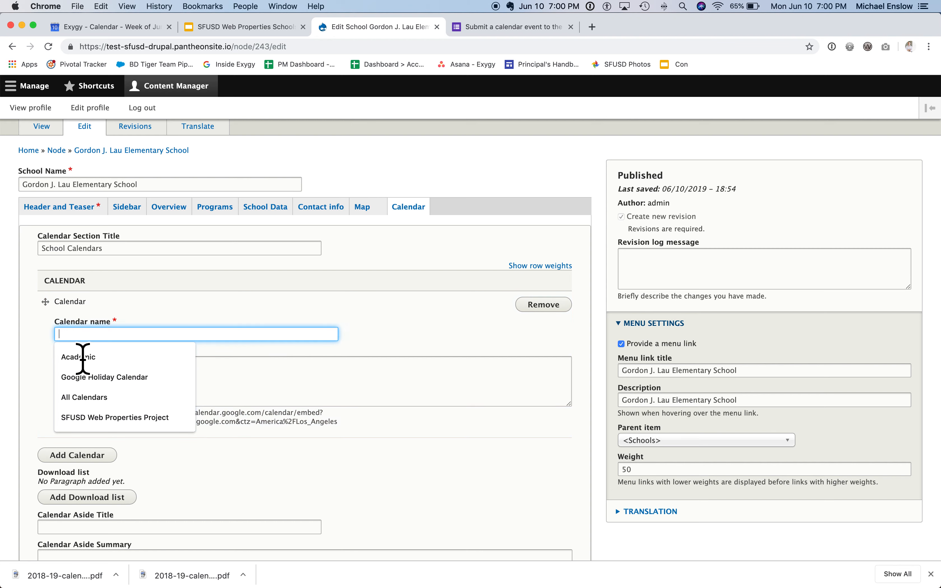
click(117, 423)
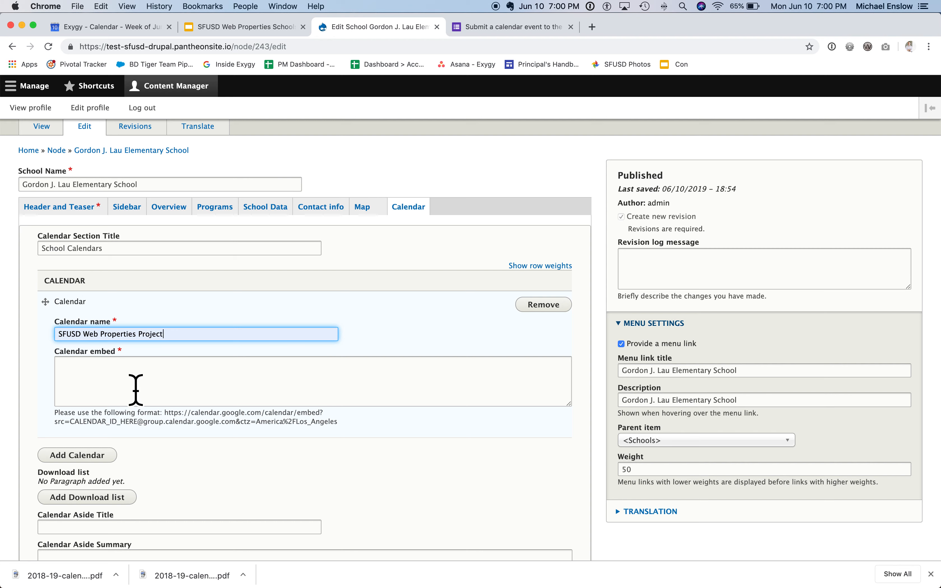
click(168, 389)
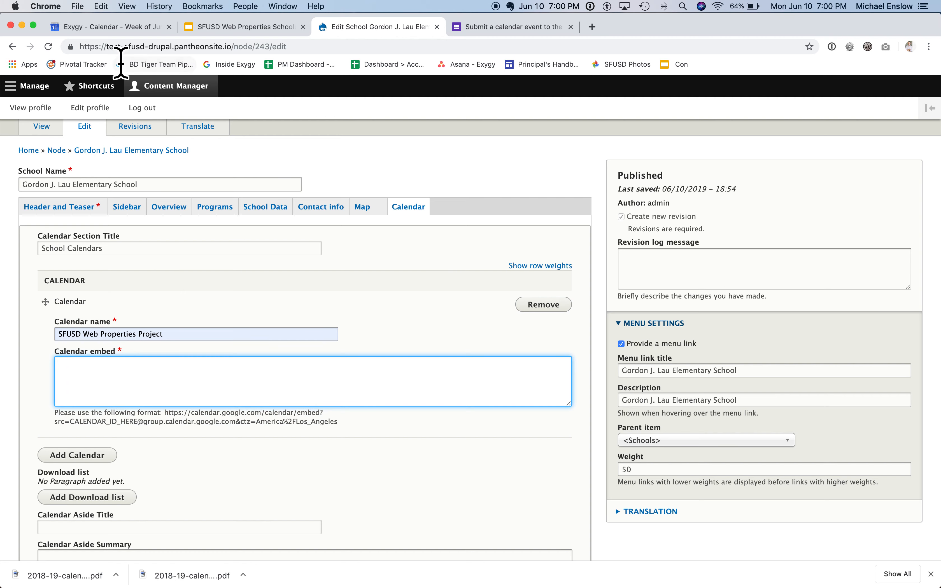
Step: Switch to Google Calendar and open the settings and sharing options of the SFUSD: Web Properties Redesign calendar
click(109, 26)
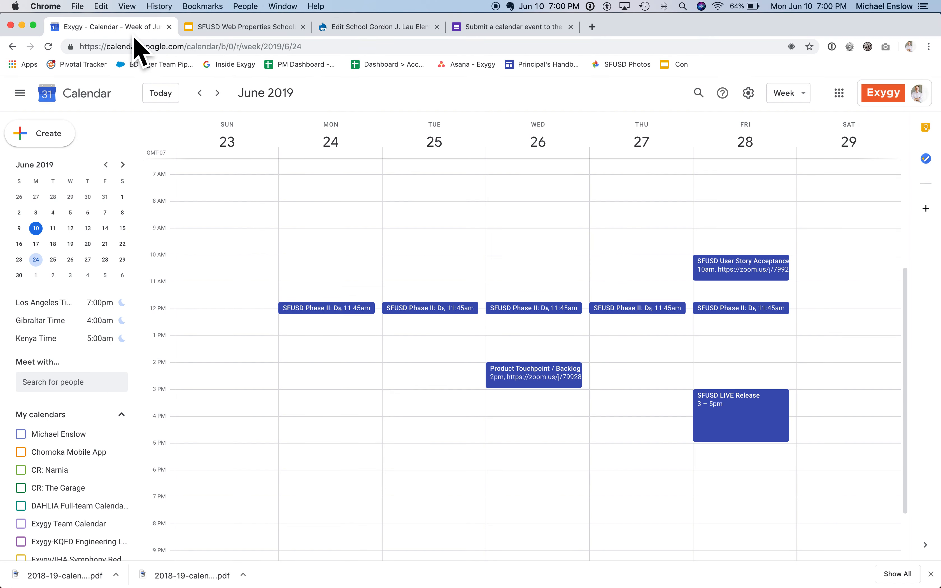
scroll(92, 475, down, 6)
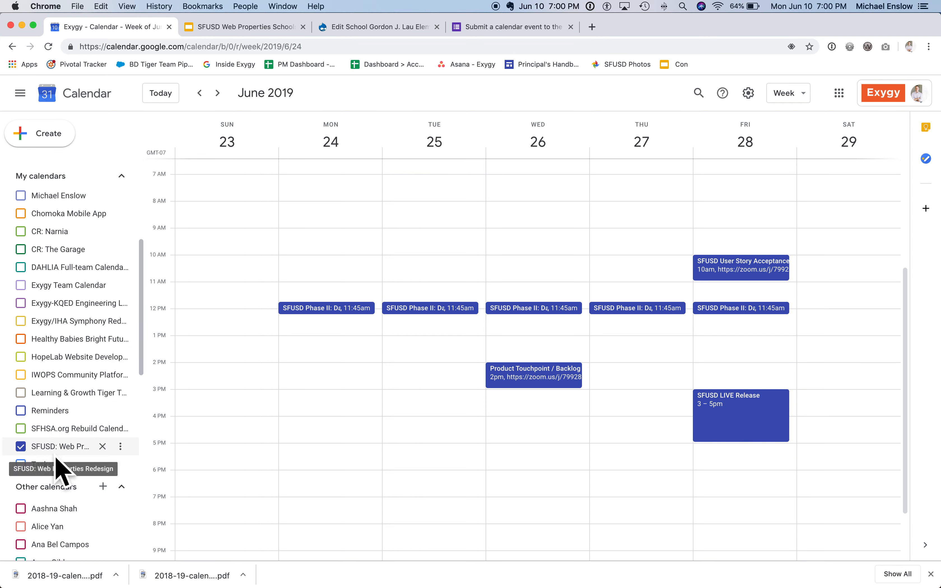
click(124, 451)
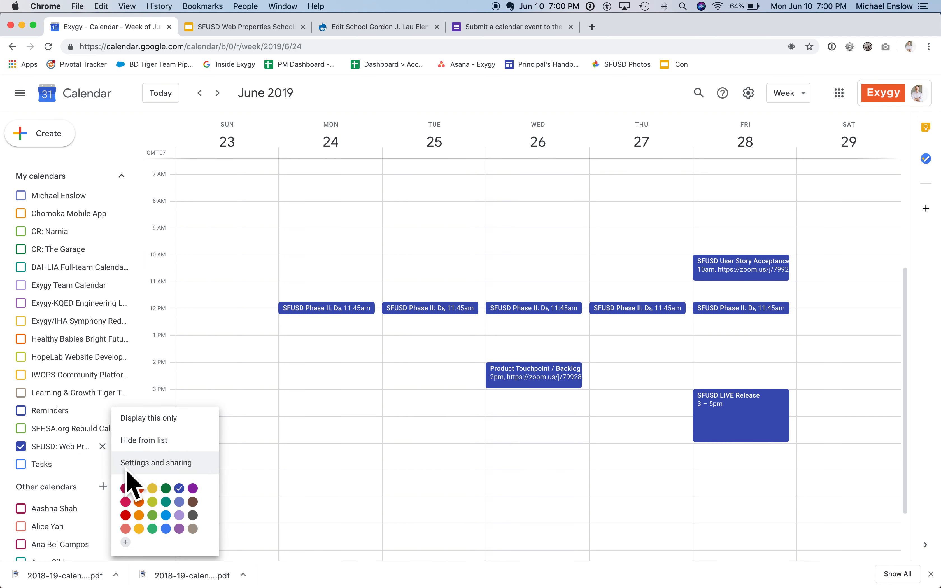
click(150, 471)
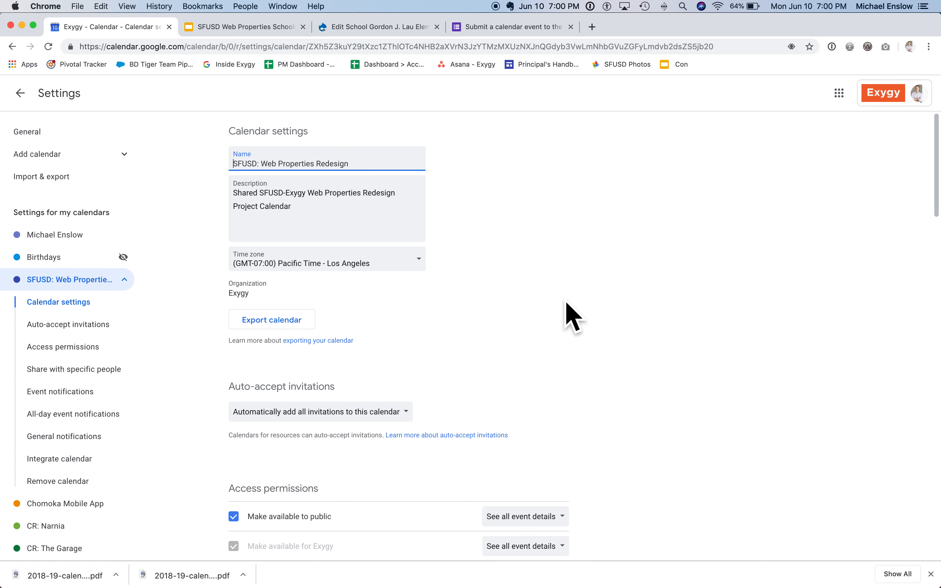
Step: Copy the public URL of the SFUSD: Web Properties Redesign calendar from its integration settings
scroll(572, 316, down, 15)
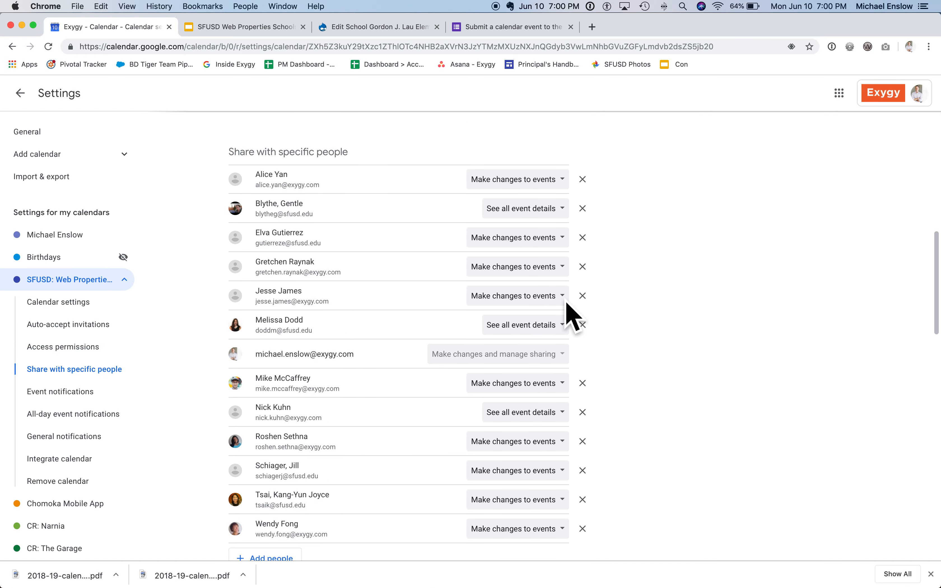
scroll(573, 316, down, 15)
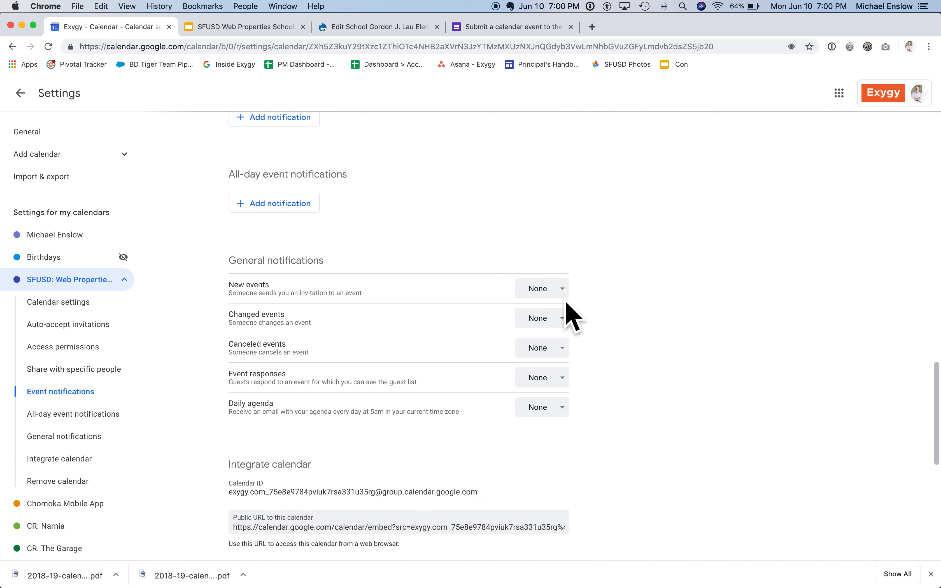
scroll(573, 316, down, 10)
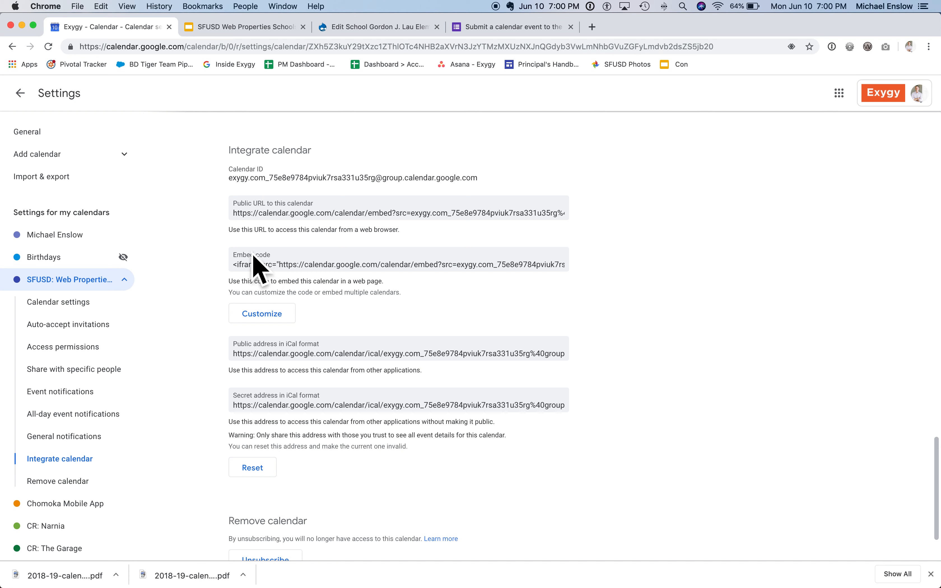
click(273, 218)
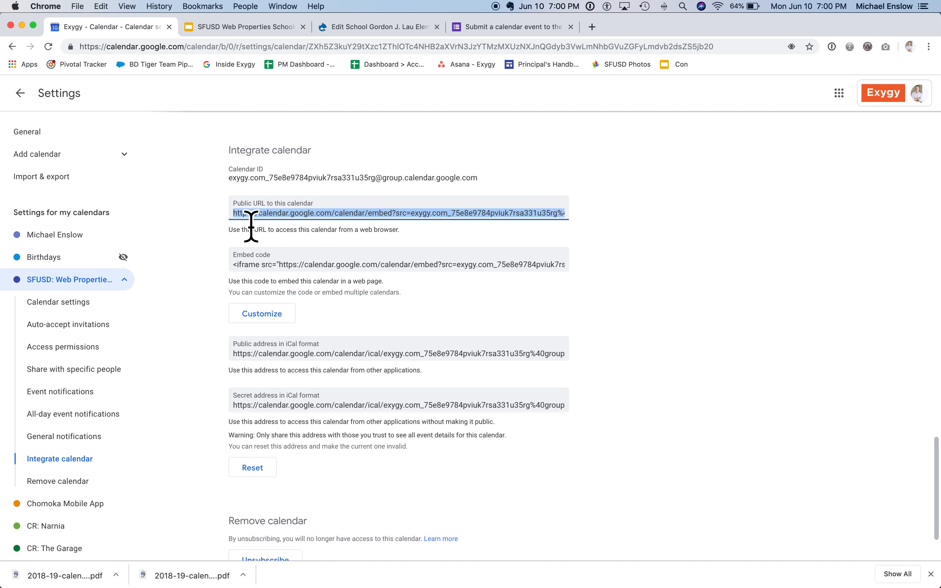
Step: Return to the school edit form, paste the copied public URL as the calendar embed, and save the page
click(372, 27)
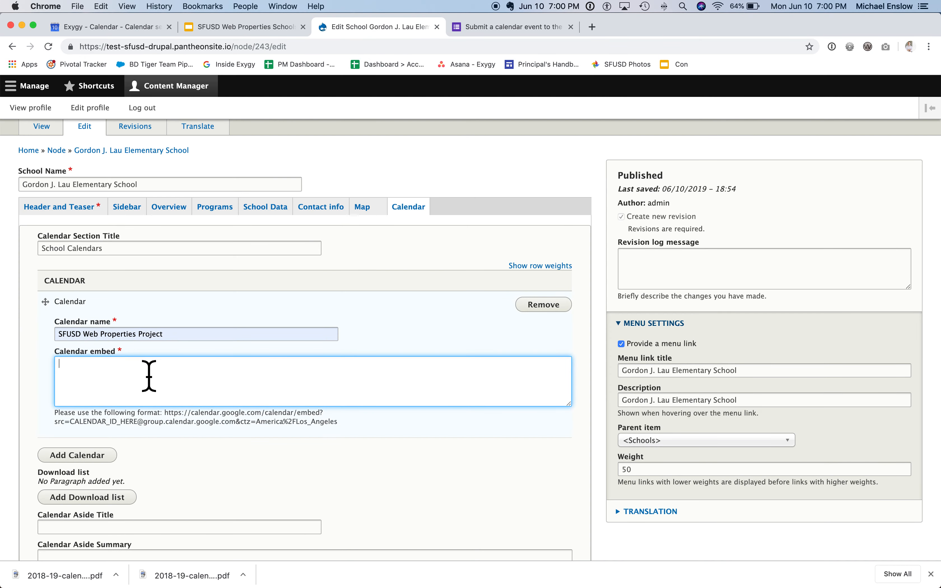
text(https://calendar.google.com/calendar/embed?src=exygy.com_75e8e97l4pviuk7rsa331u35rg%40group.calendar.google.com&ctz=America%2FLos_Angeles)
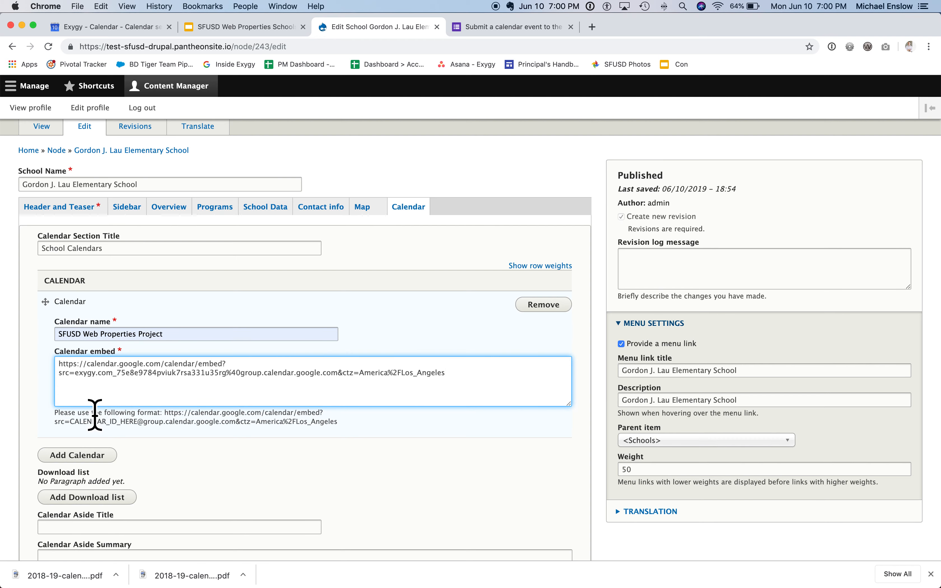
scroll(95, 415, down, 3)
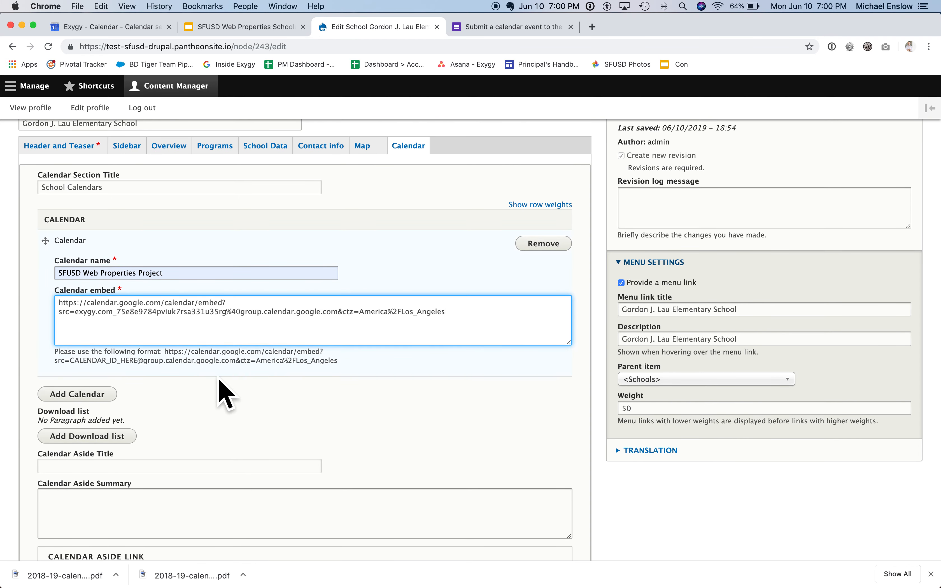
drag(154, 352, 293, 363)
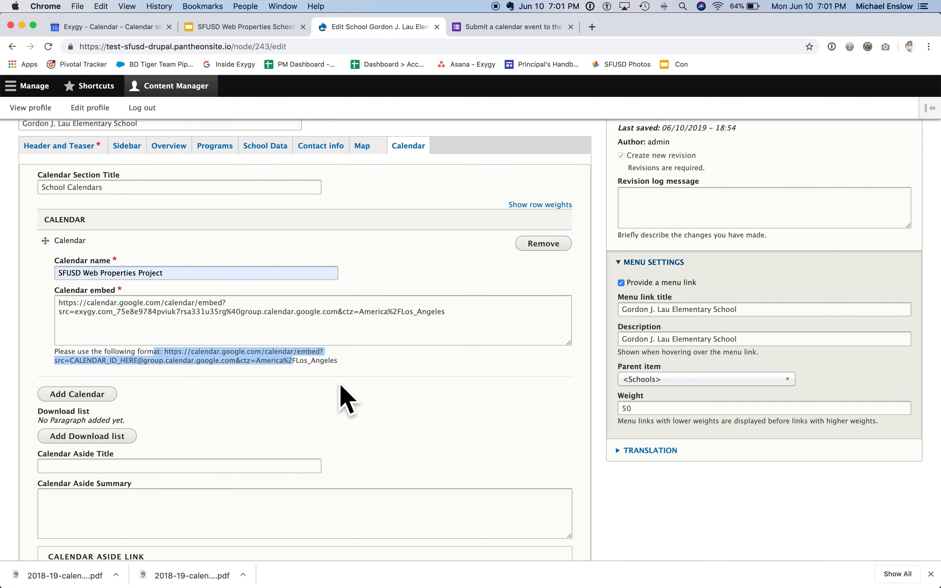
click(165, 395)
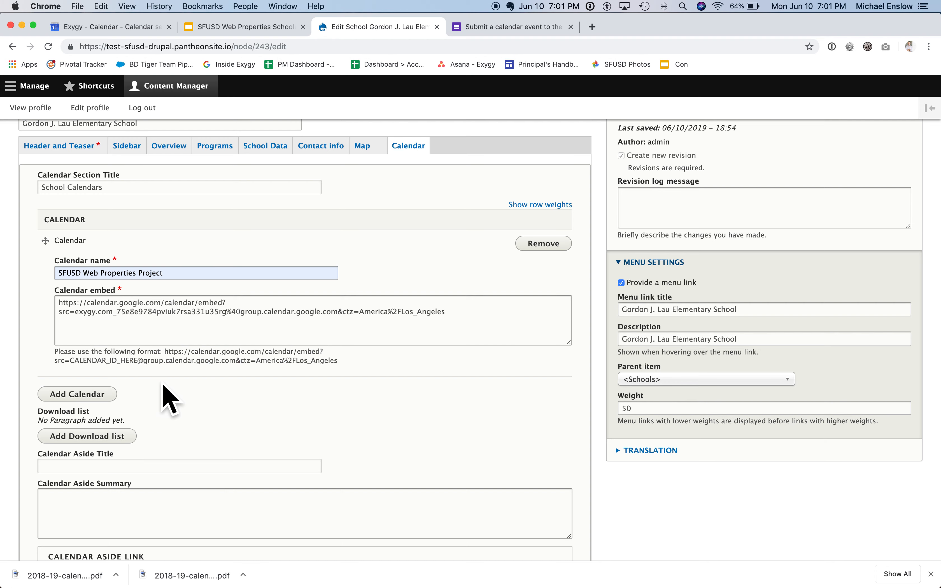
scroll(218, 435, down, 10)
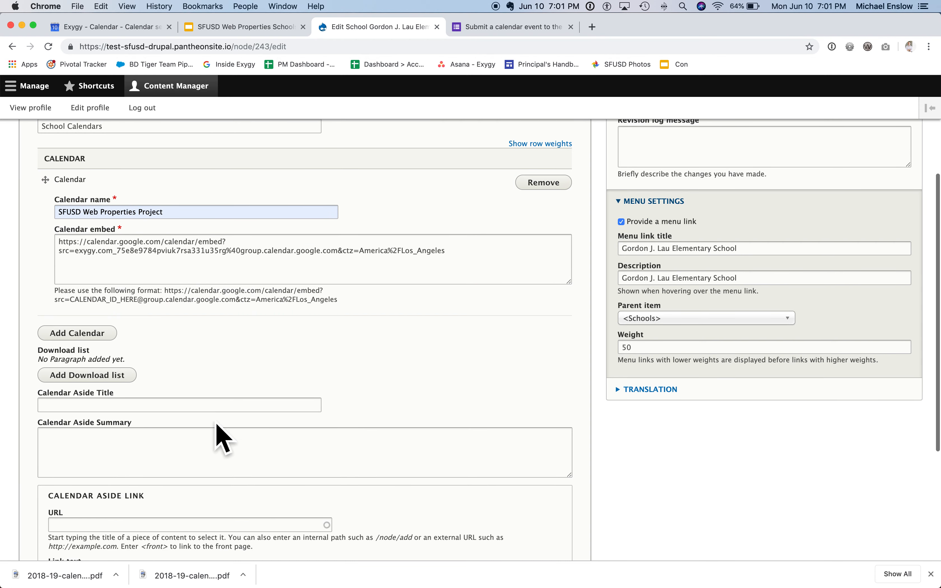
click(91, 502)
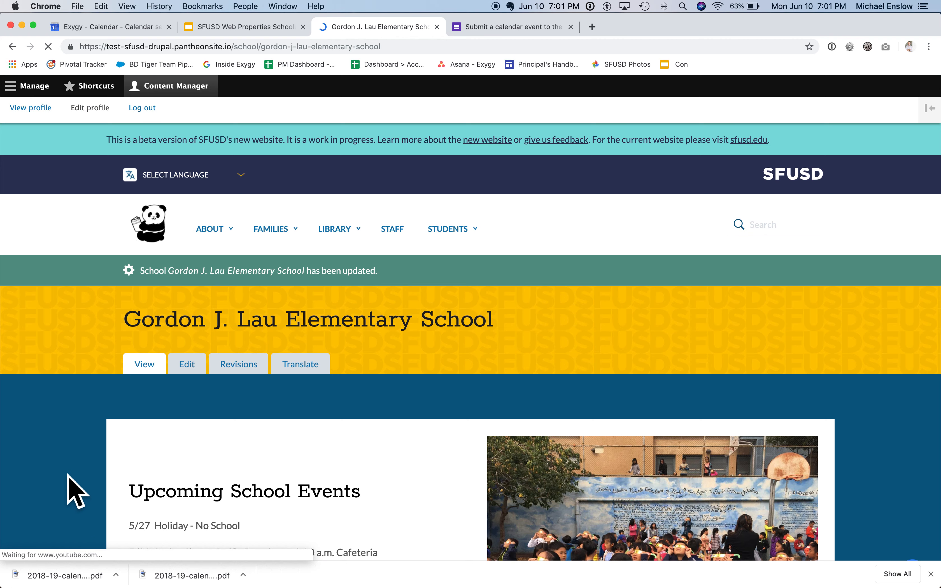
Step: Check the embedded month calendar in the School Calendars section of the saved school page
scroll(69, 476, down, 20)
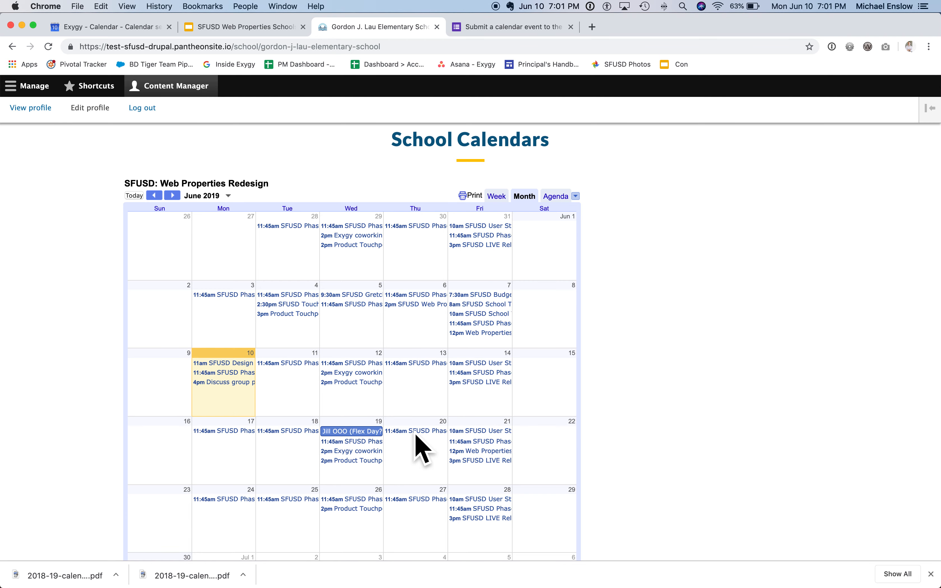
scroll(420, 443, up, 2)
scroll(419, 444, down, 2)
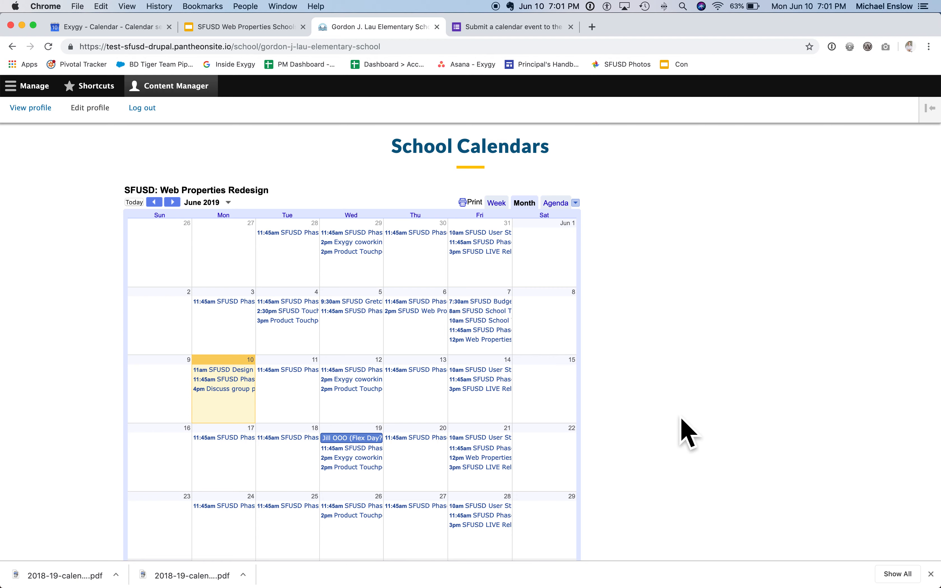
Step: Open the Gordon J. Lau Elementary School page for editing and go to its Calendar settings
scroll(689, 434, up, 15)
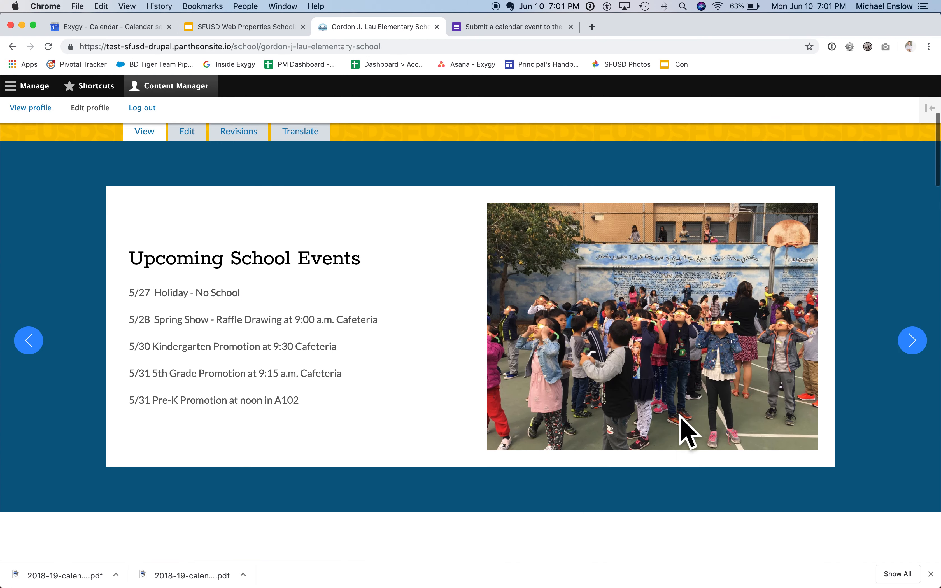
scroll(689, 433, up, 5)
click(186, 367)
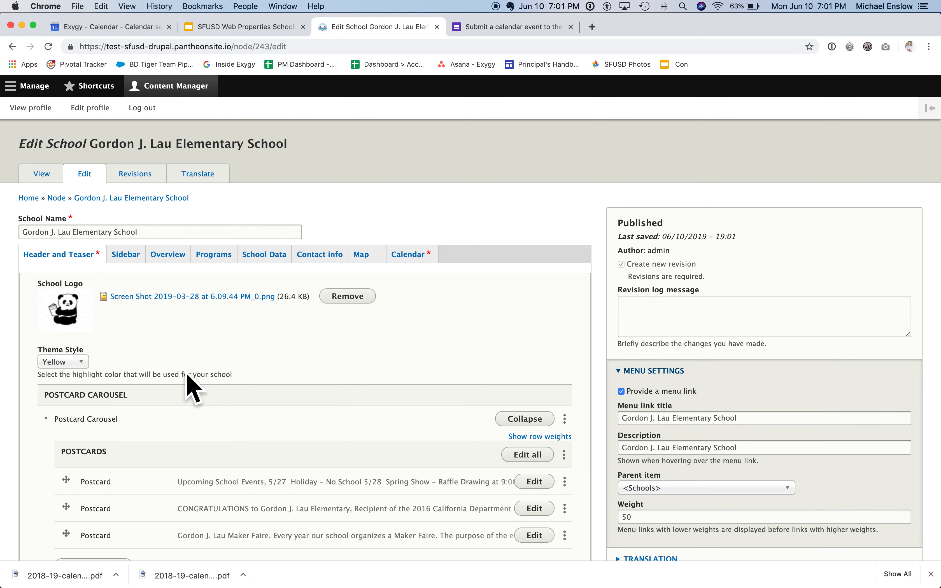
key(super+Tab)
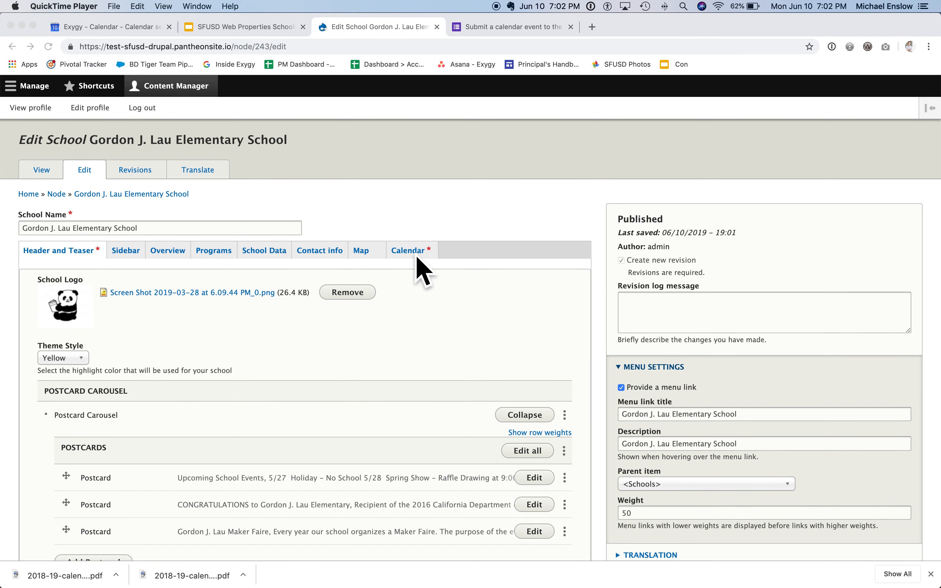
click(416, 254)
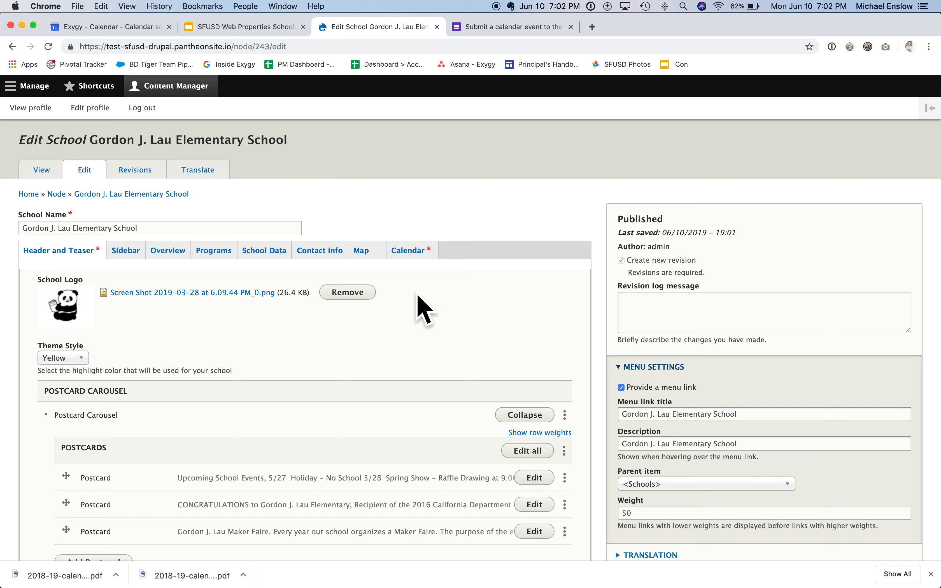
click(408, 252)
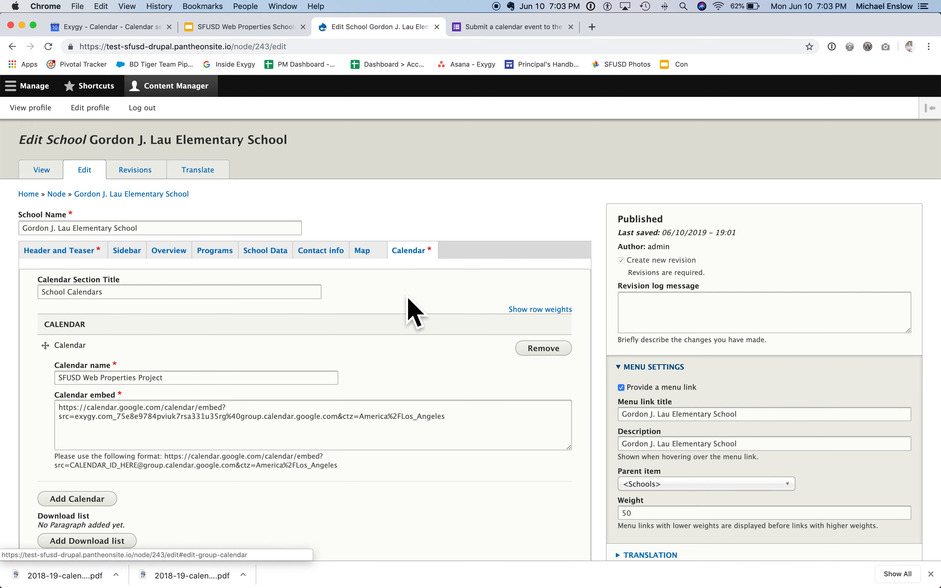
Step: Add a second, empty calendar entry below the SFUSD Web Properties Project calendar
scroll(409, 304, down, 3)
scroll(406, 305, down, 2)
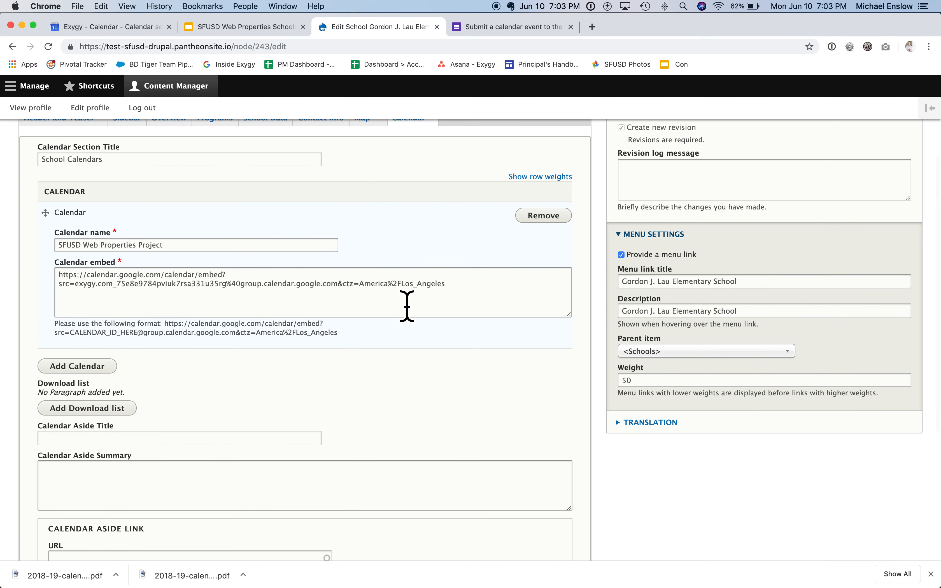
scroll(414, 311, down, 3)
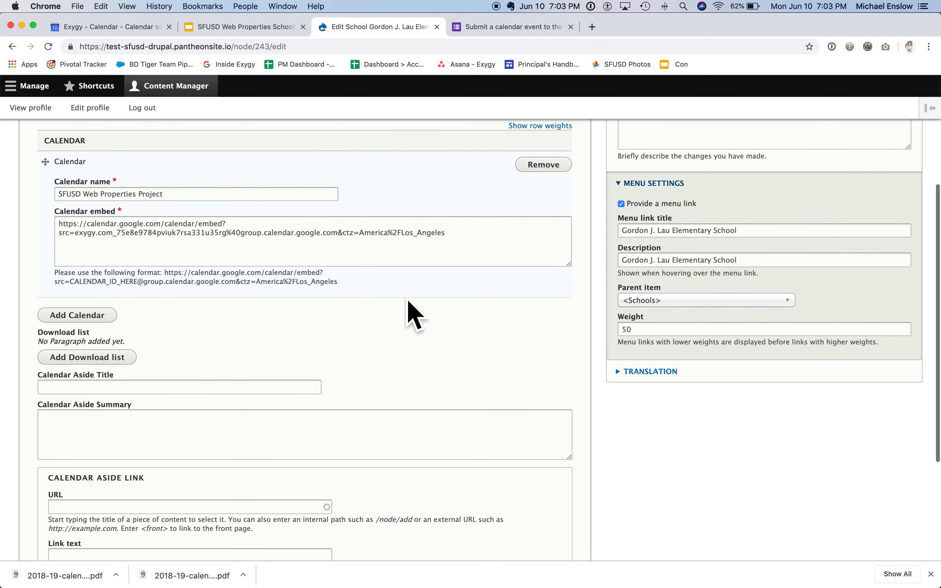
click(80, 317)
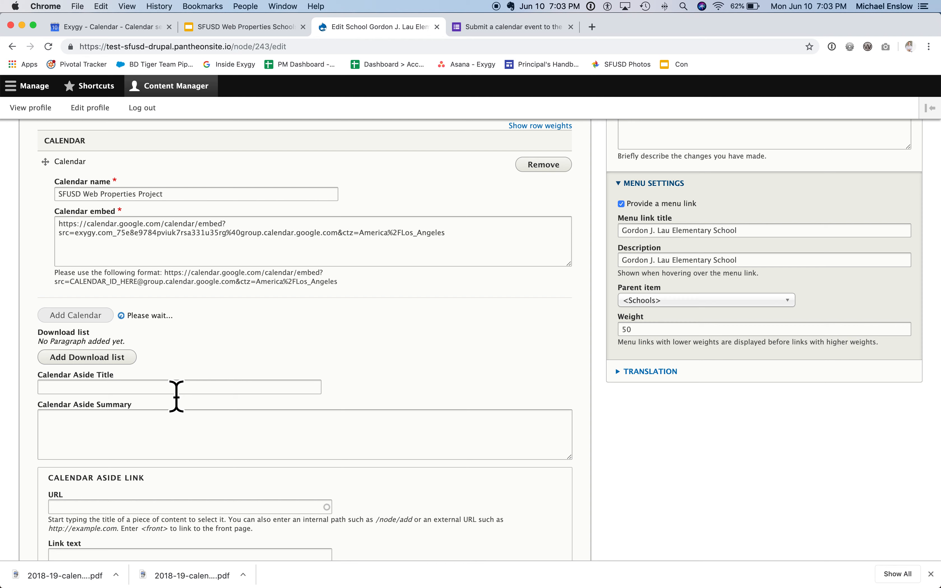
scroll(177, 396, down, 3)
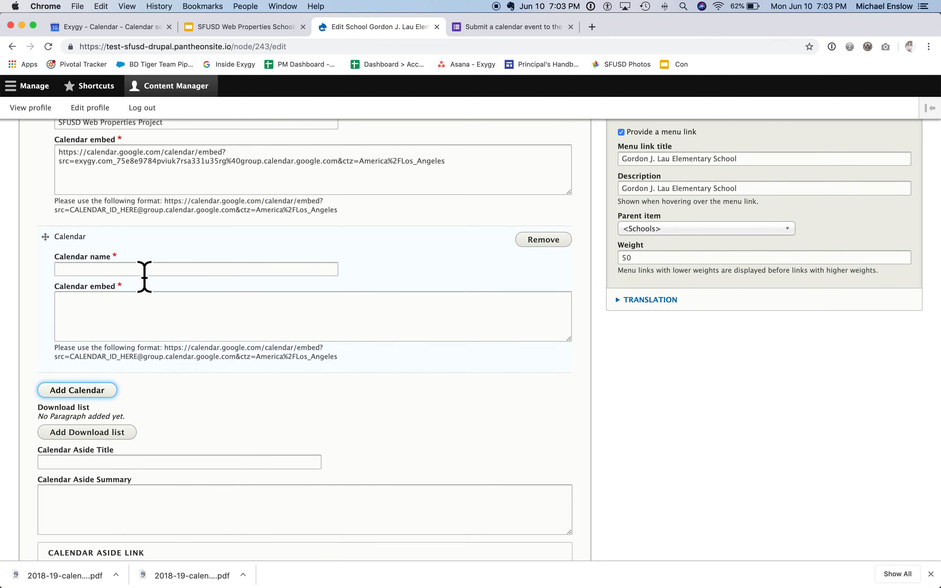
Step: Switch to the training slides and copy the Combined calendar embed URL from the Cheat Sheet for Calendars slide
click(258, 28)
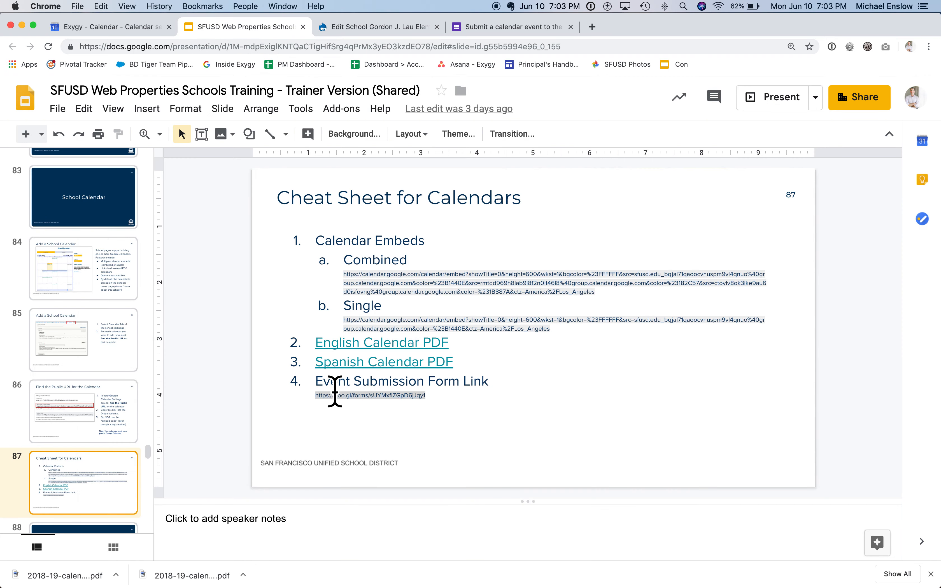
click(361, 276)
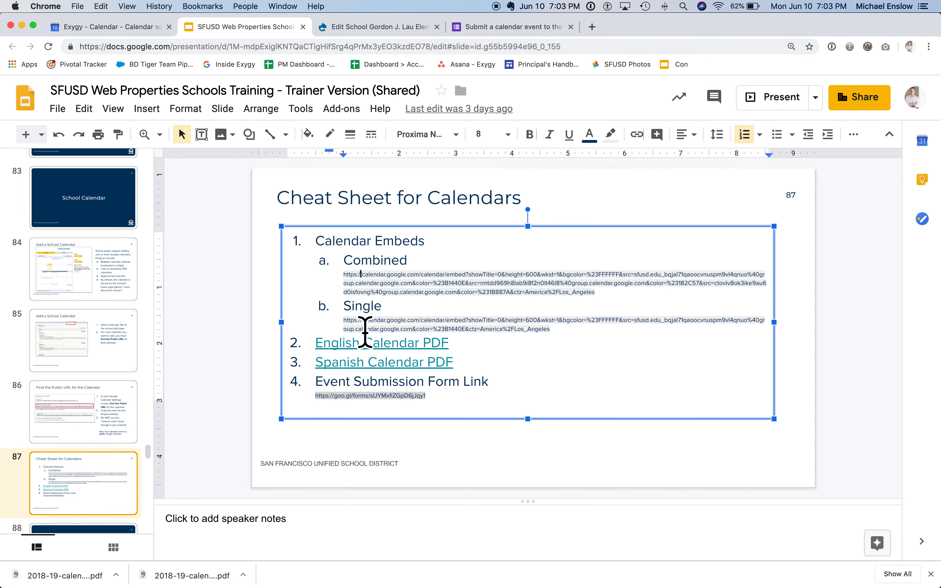
key(shift+Down)
key(shift+Down)
key(shift+Down)
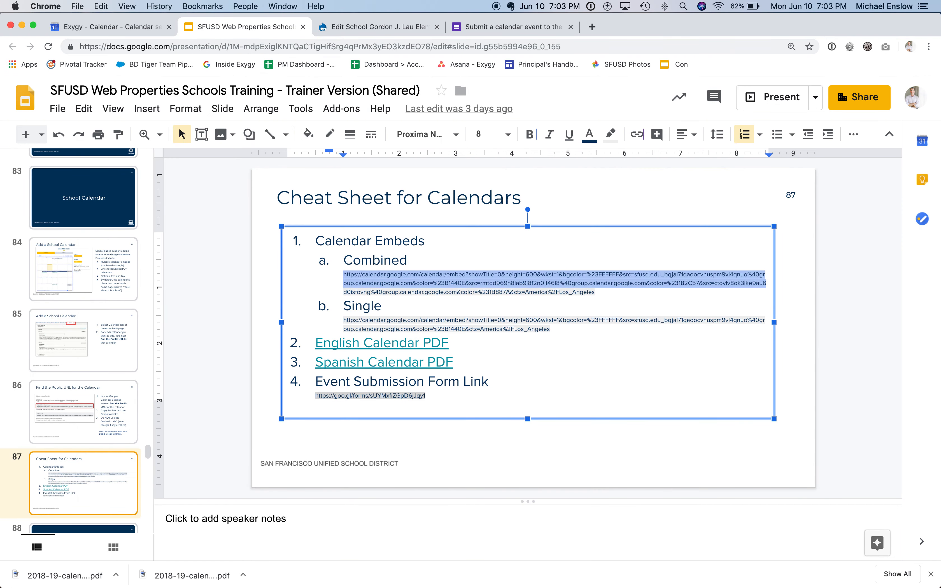
key(shift+Left)
key(super+c)
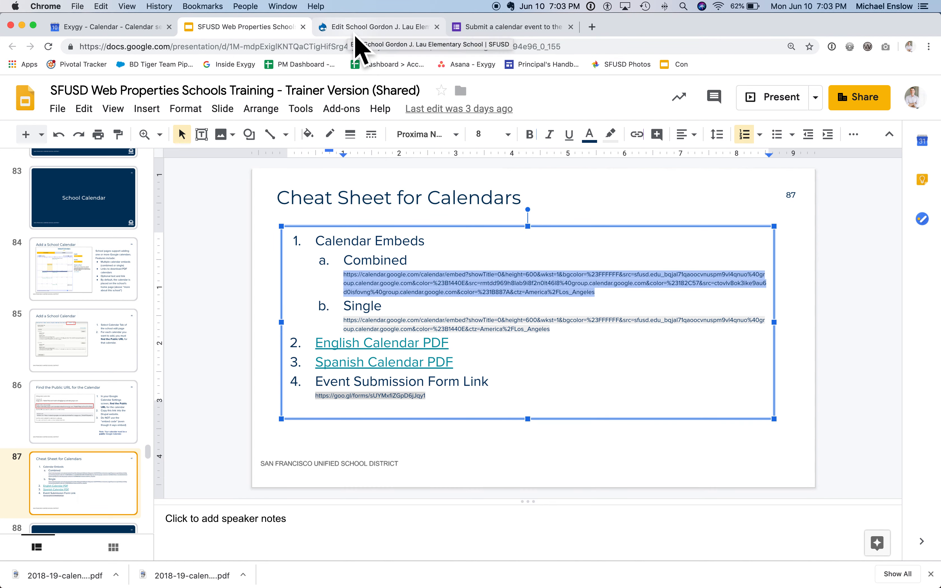
Step: Return to the school edit form, paste the copied URL as the new calendar's embed, and name the calendar "All Calendars"
click(362, 27)
click(117, 317)
key(super+v)
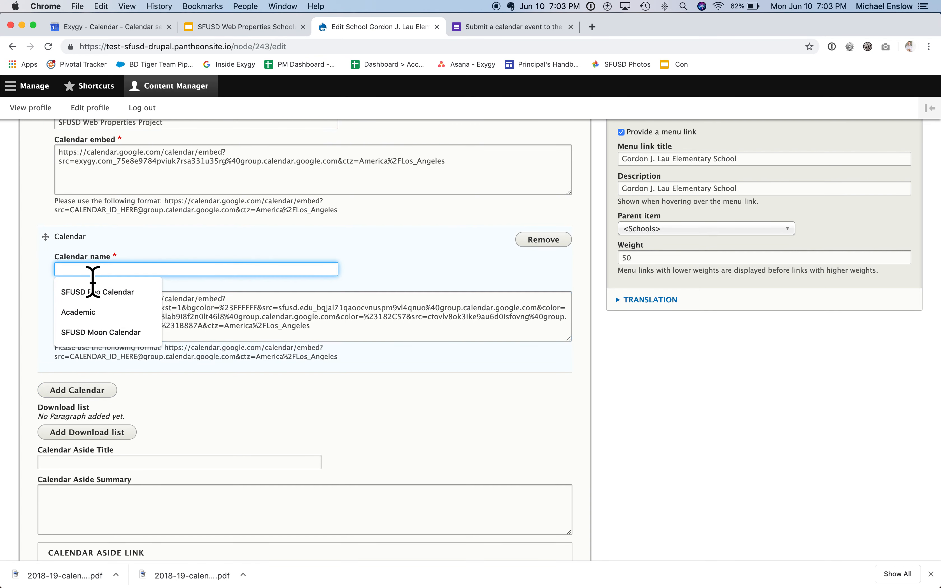
text(All Calendars)
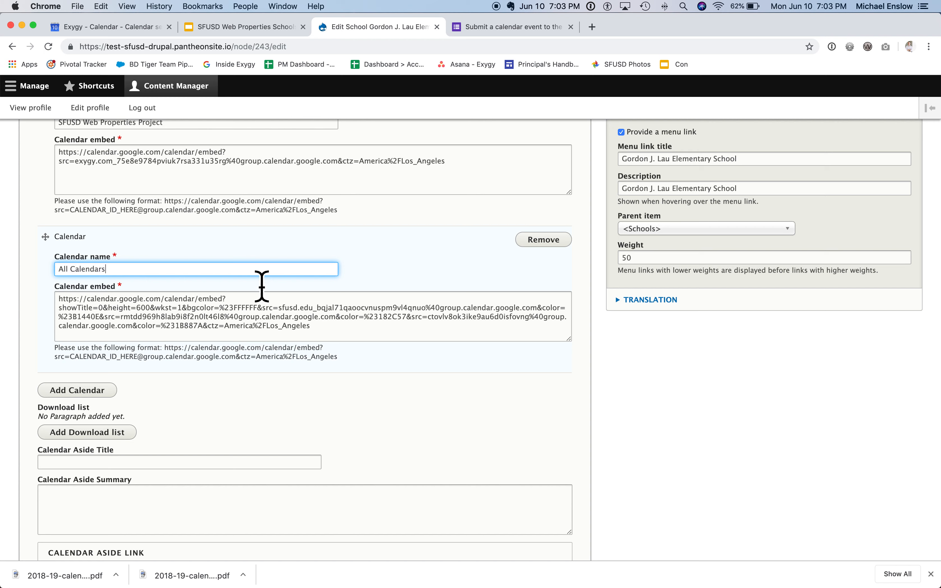
Step: Examine the combined embed URL in the All Calendars entry, highlighting the whole address and its individual parts
click(225, 326)
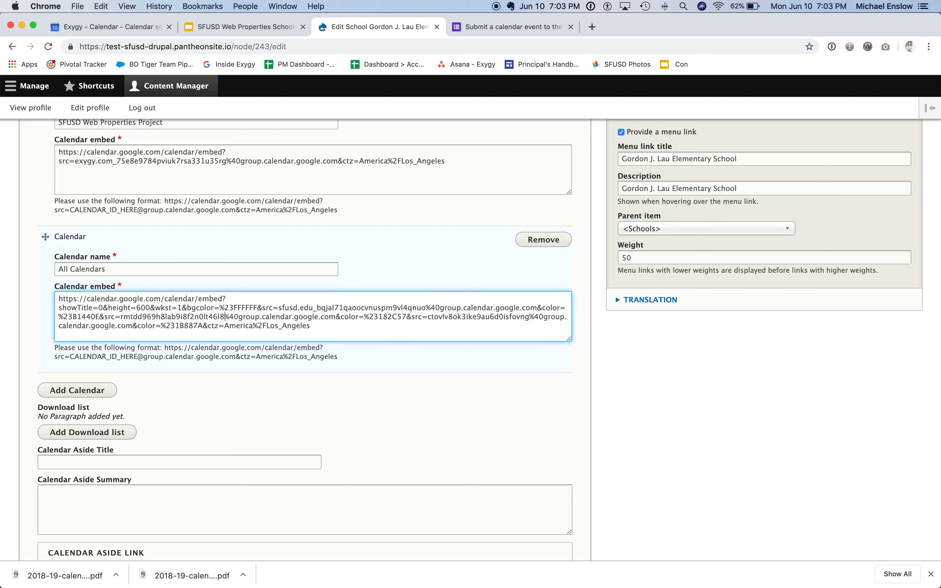
key(shift+Down)
key(shift+Down)
key(shift+Down)
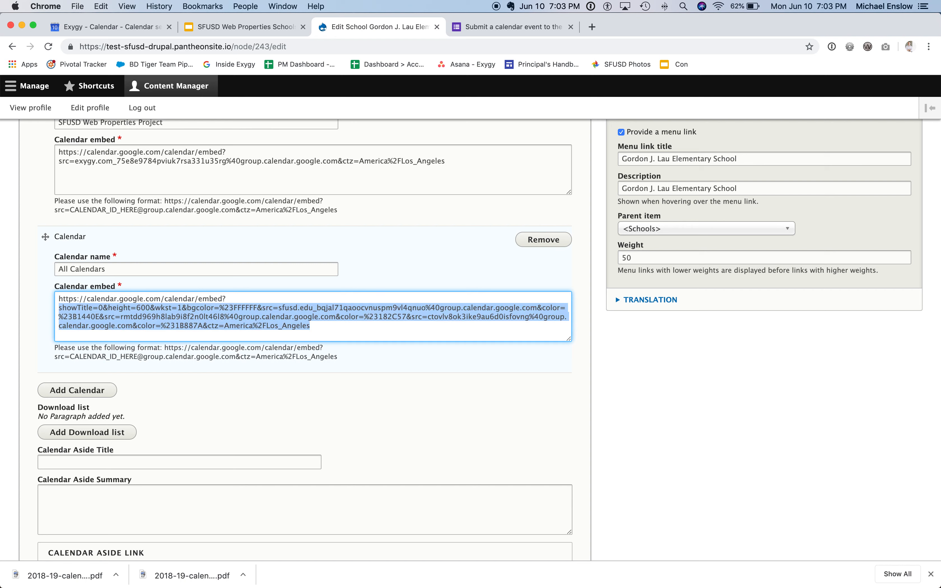
key(Up)
key(shift+Down)
key(shift+Down)
key(shift+Down)
key(shift+Down)
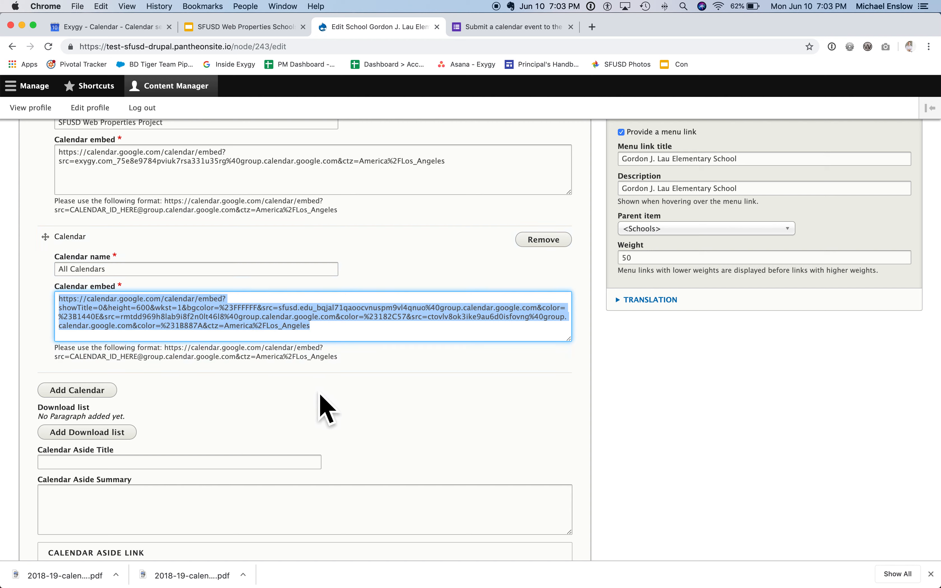
click(272, 320)
drag(261, 316, 344, 341)
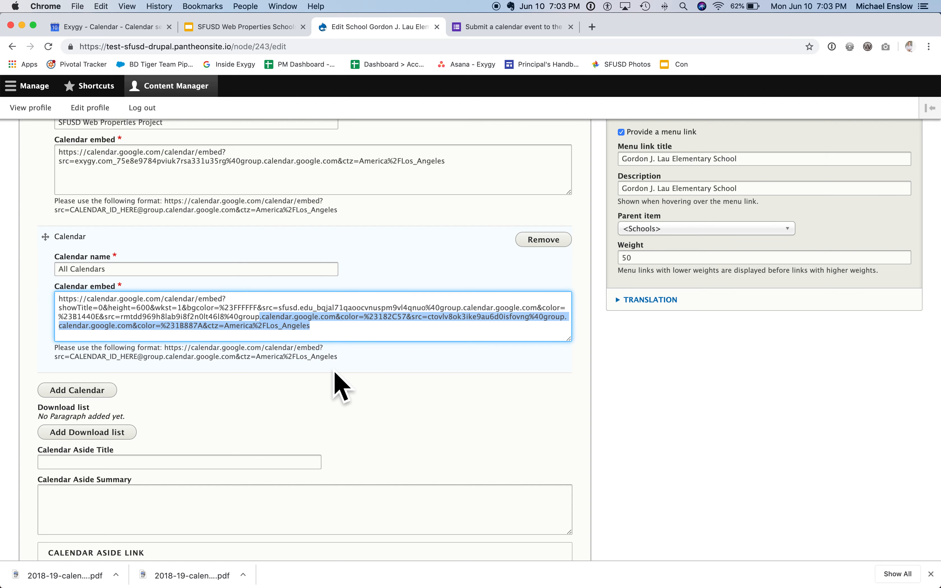
click(229, 323)
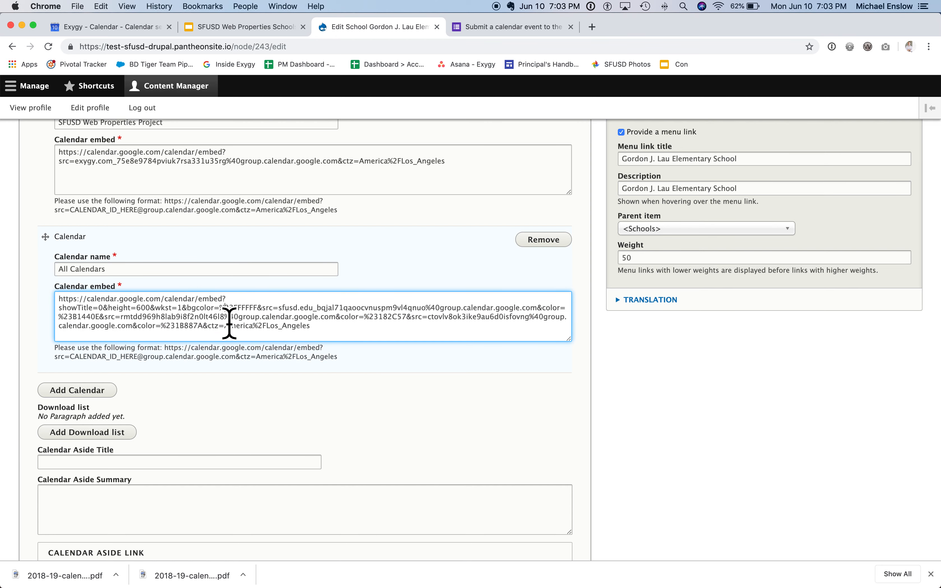
Step: Add a download list beneath the two calendar entries
scroll(213, 364, up, 3)
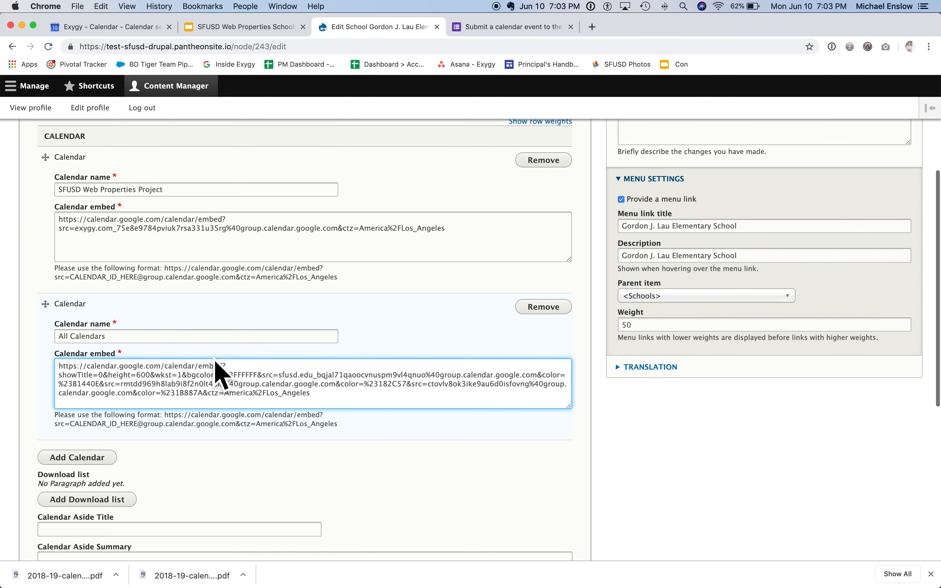
scroll(218, 373, down, 4)
scroll(185, 384, down, 4)
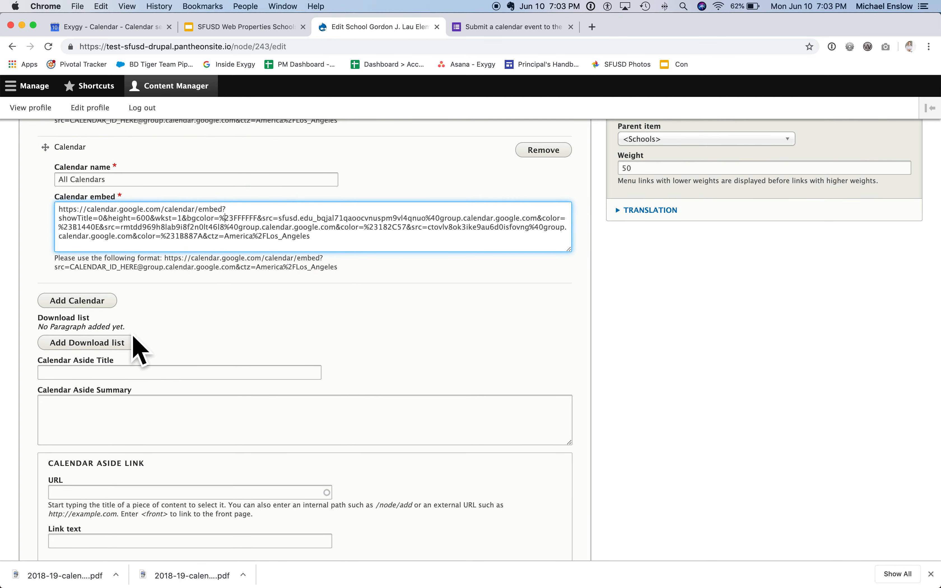
scroll(246, 347, down, 1)
scroll(243, 334, down, 2)
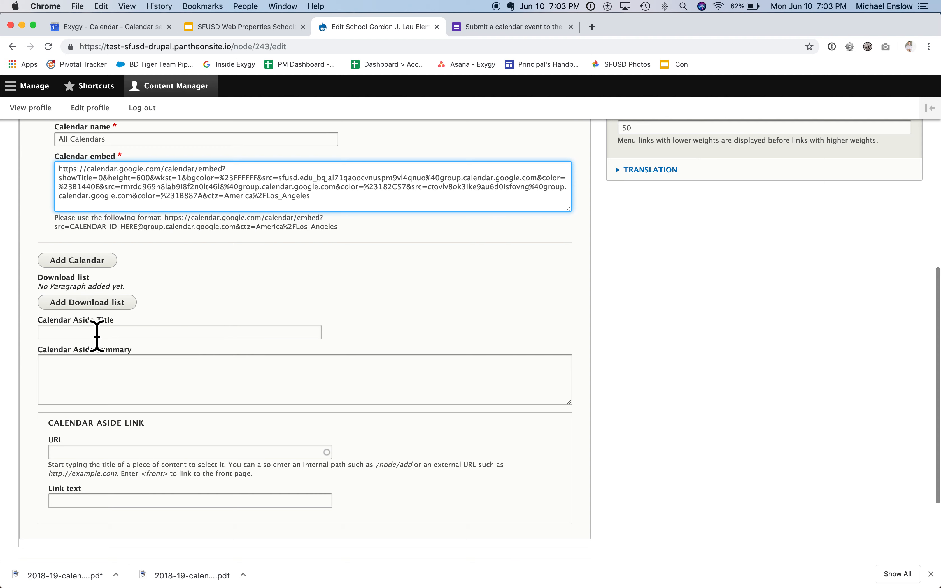
click(89, 306)
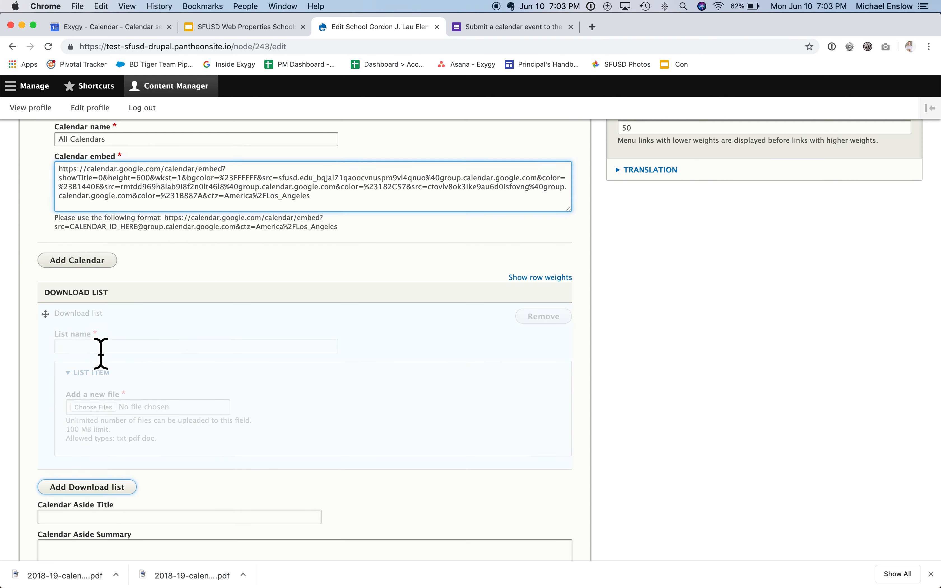
scroll(126, 359, down, 4)
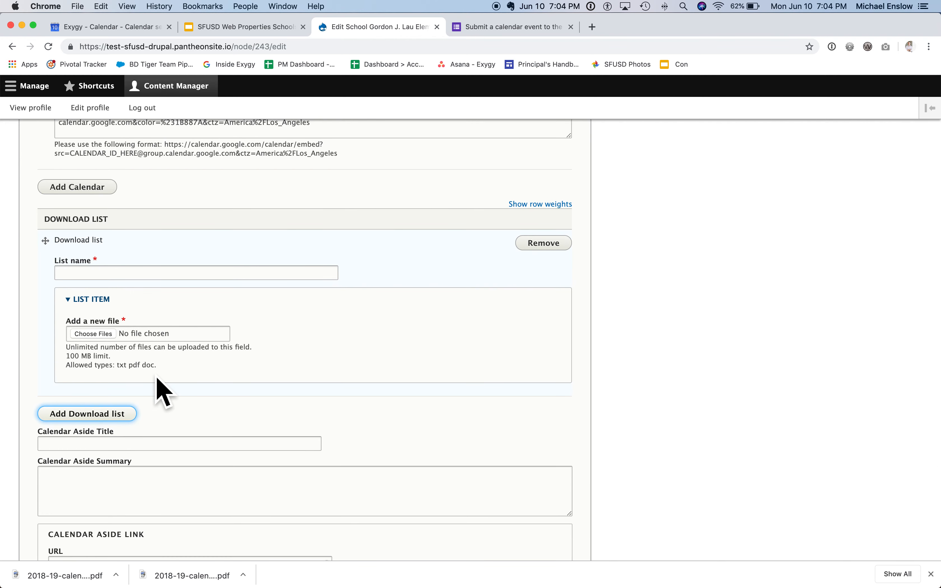
scroll(158, 389, down, 2)
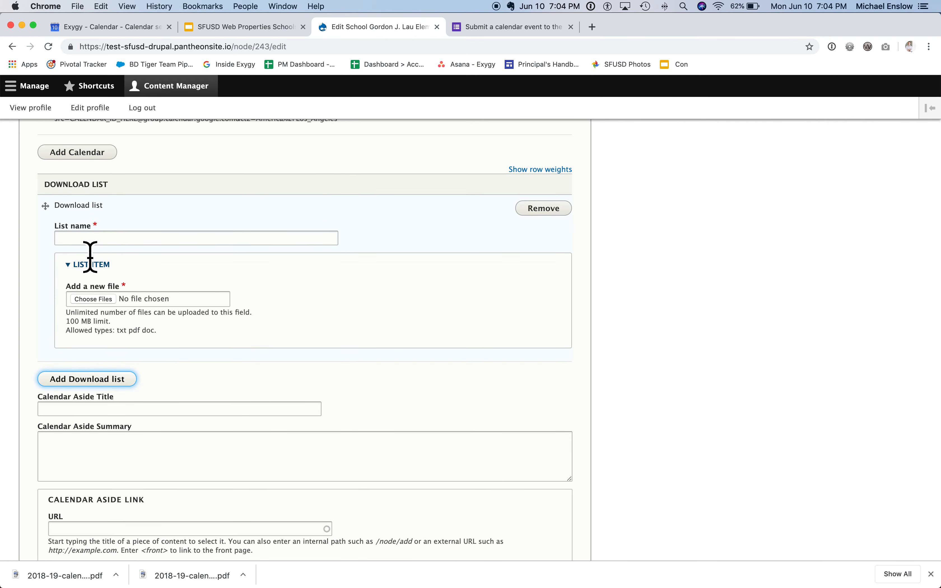
Step: Name the new download list "Download Calendars"
click(92, 239)
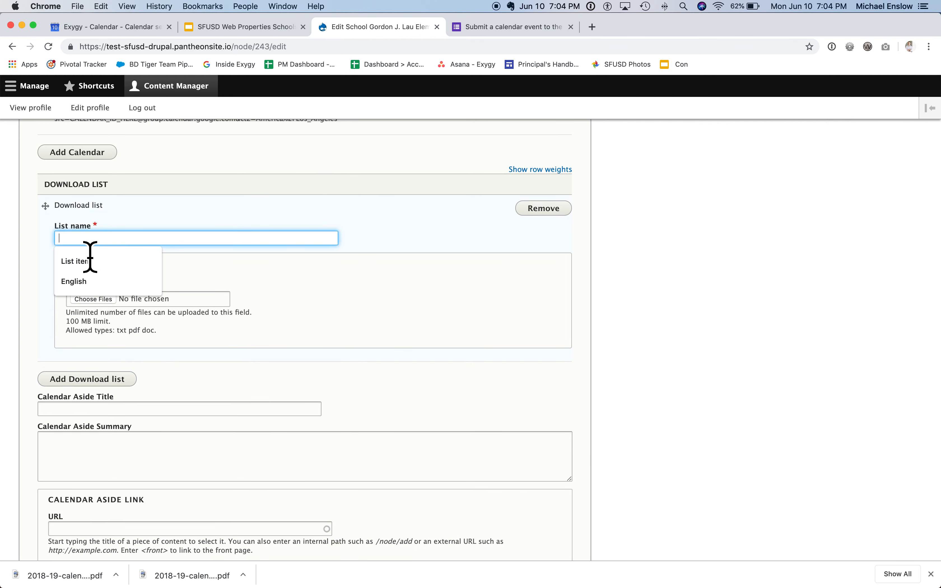
click(84, 280)
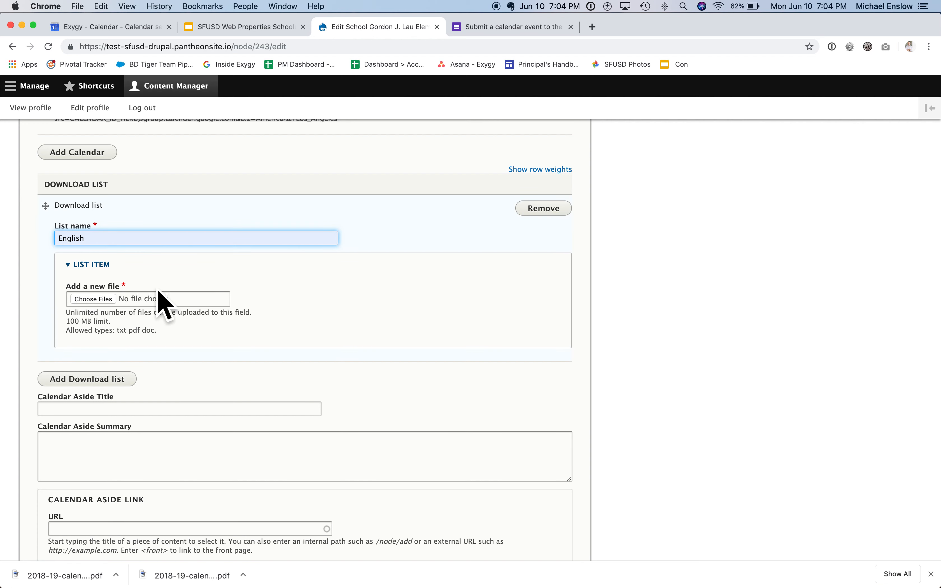
key(BackSpace)
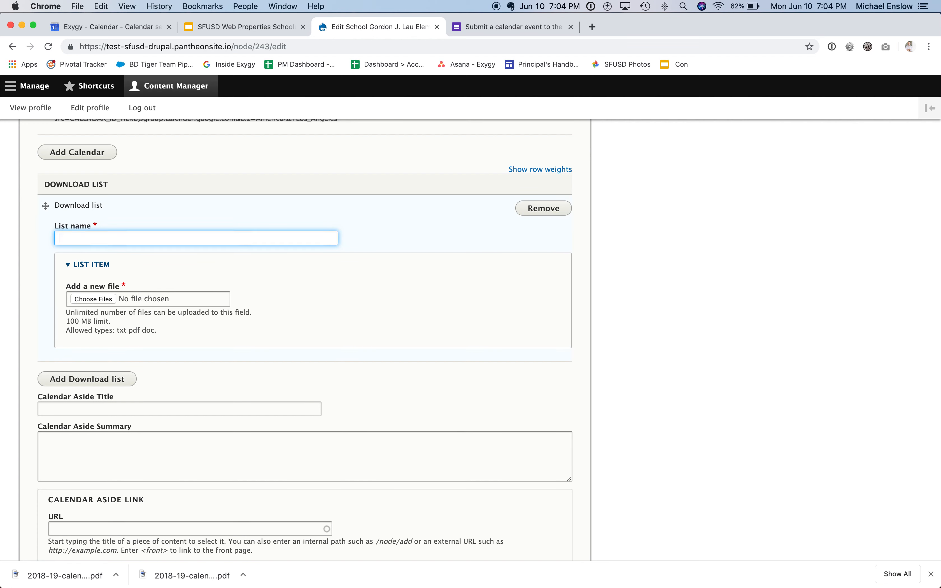
text(Download Calendars)
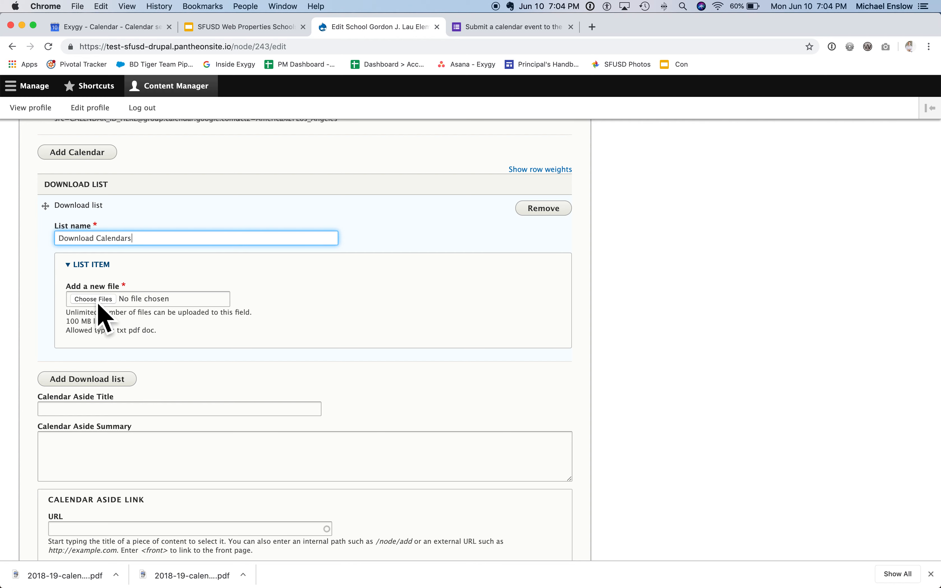
Step: Upload 2018-19-calendar-ENG.pdf from the Desktop to the Download Calendars list and set its description to "English"
click(97, 302)
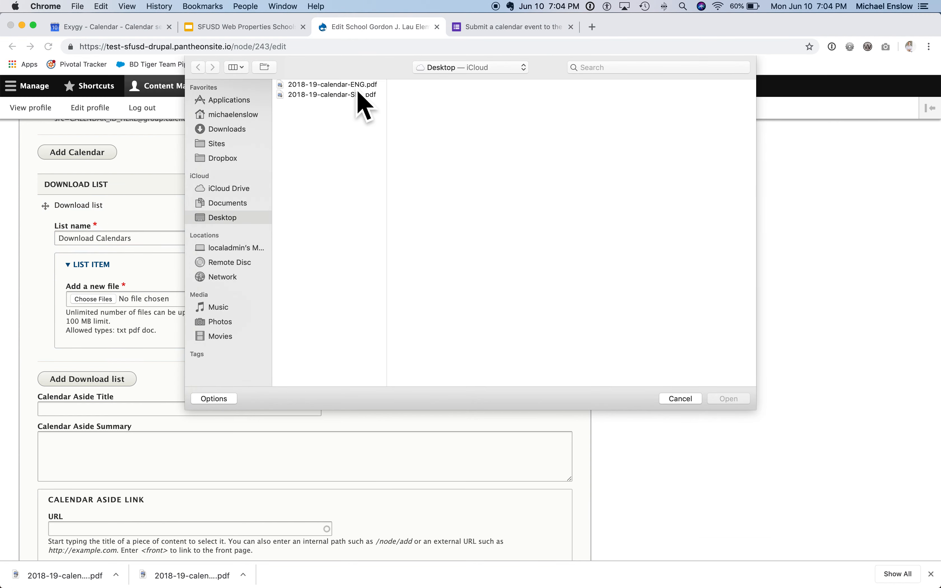
click(342, 84)
click(729, 399)
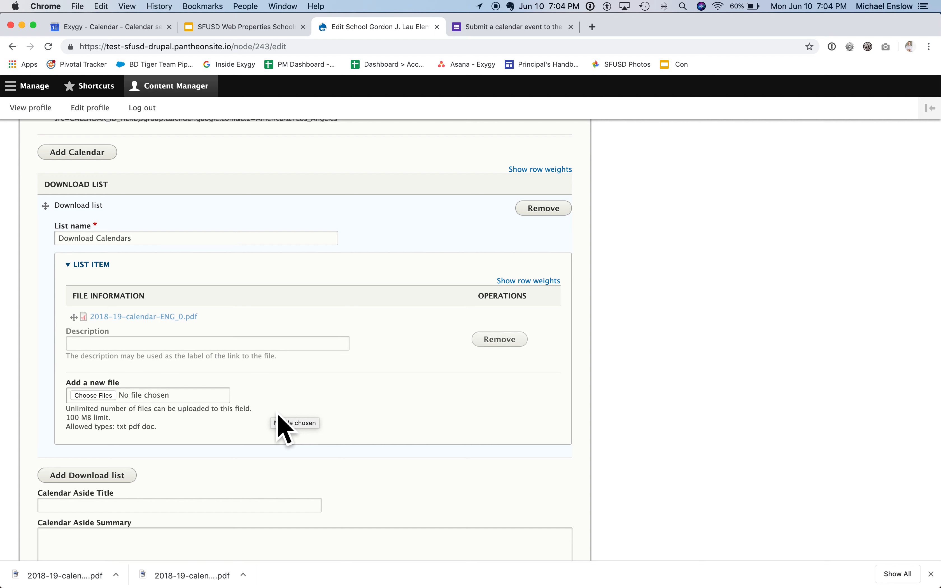
click(130, 344)
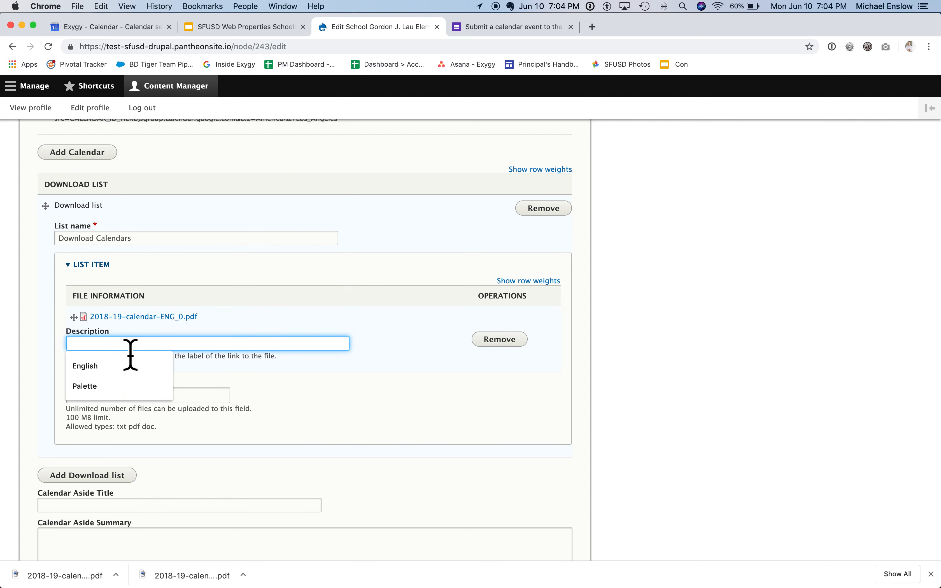
click(116, 366)
Step: Add 2018-19-calendar-SPA.pdf from the Desktop to the Download Calendars list and set its description to "Spanish"
scroll(269, 428, down, 2)
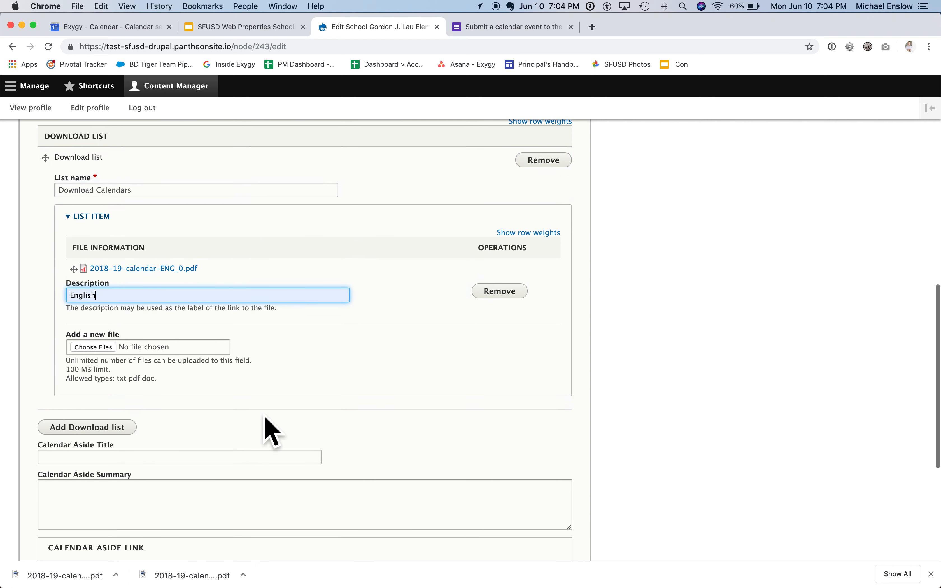
click(102, 350)
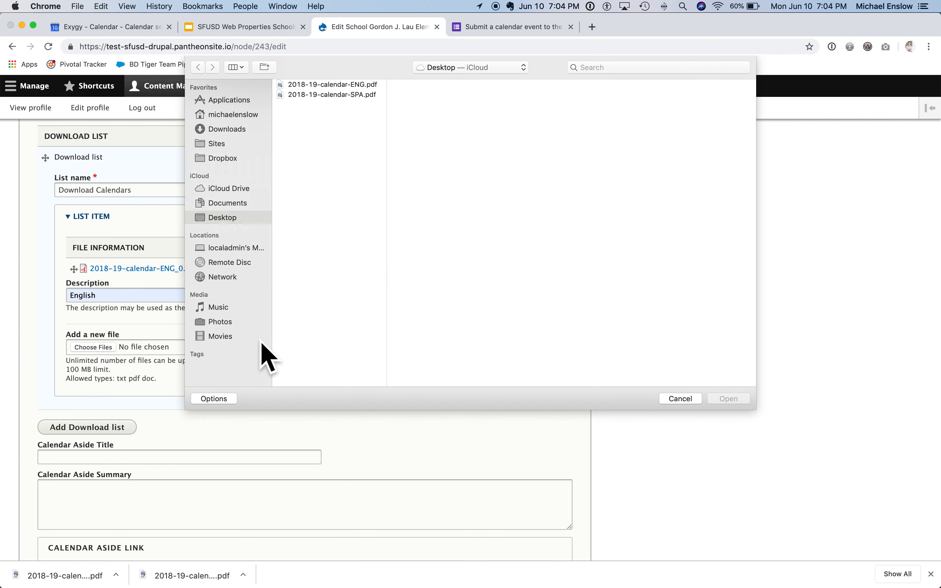
click(342, 95)
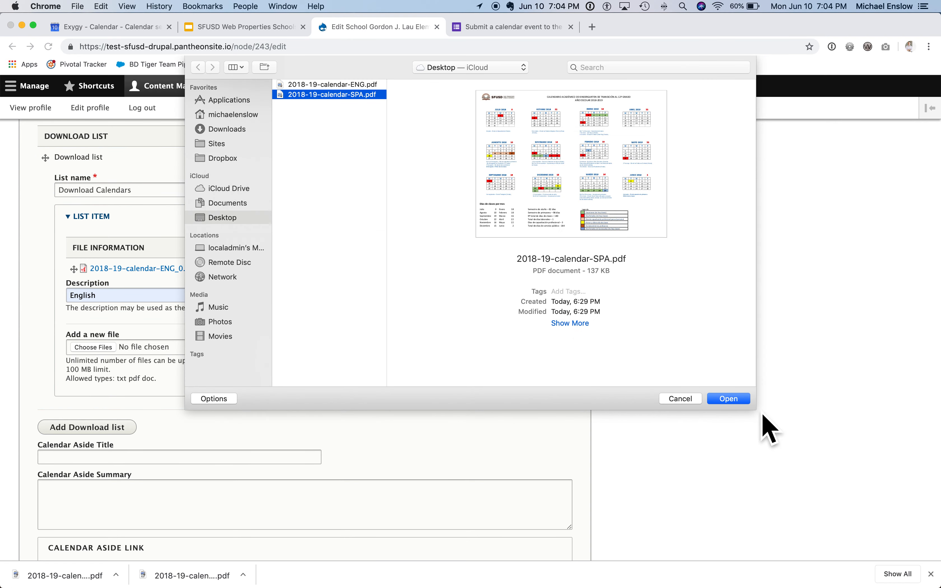
click(739, 403)
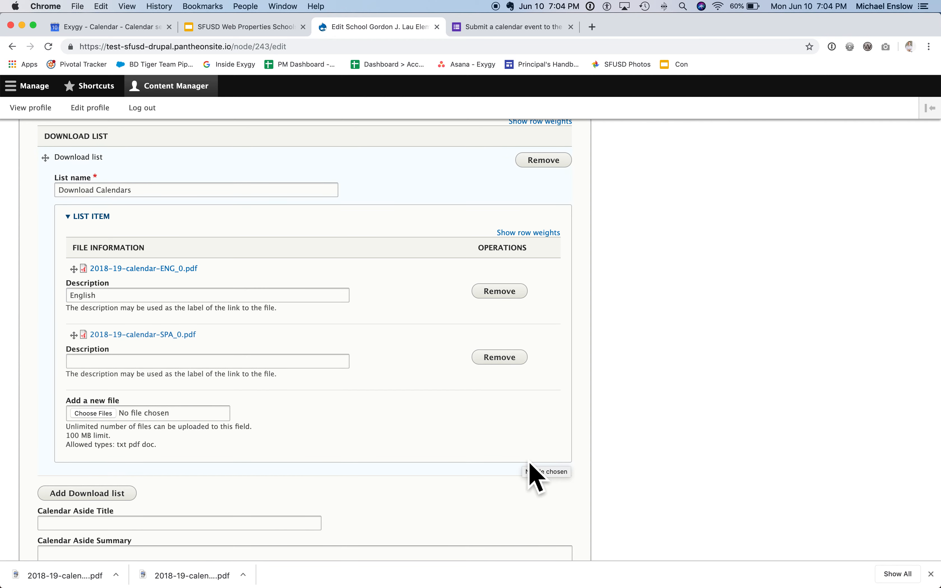
click(138, 362)
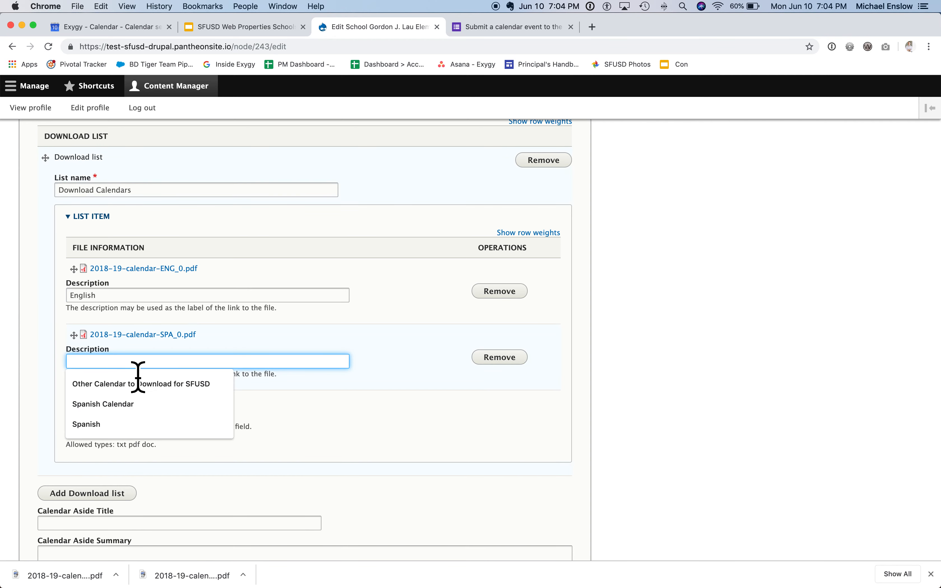
text(Spanish)
click(126, 386)
Step: Move the All Calendars entry above the SFUSD Web Properties Project entry and save the school page
scroll(296, 463, down, 2)
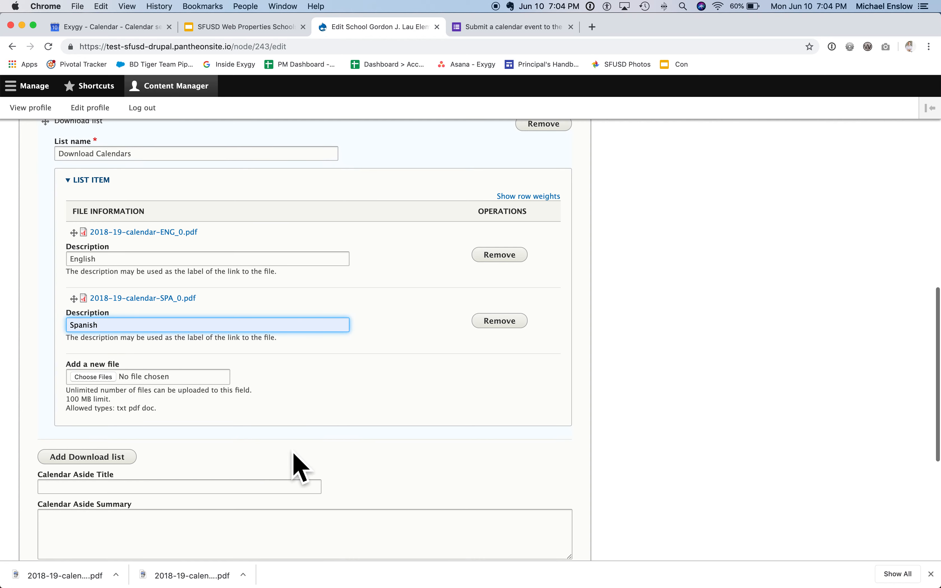
scroll(296, 463, down, 5)
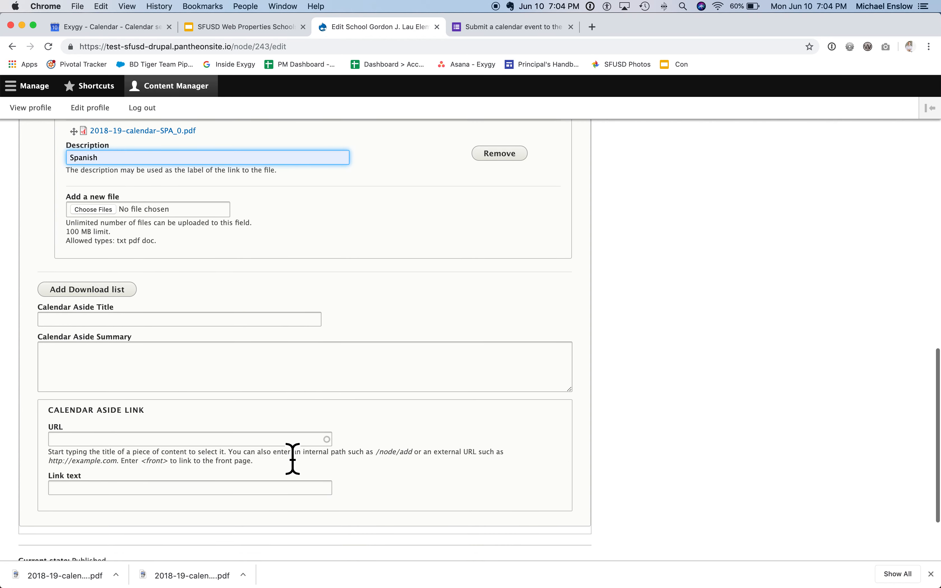
scroll(292, 459, up, 8)
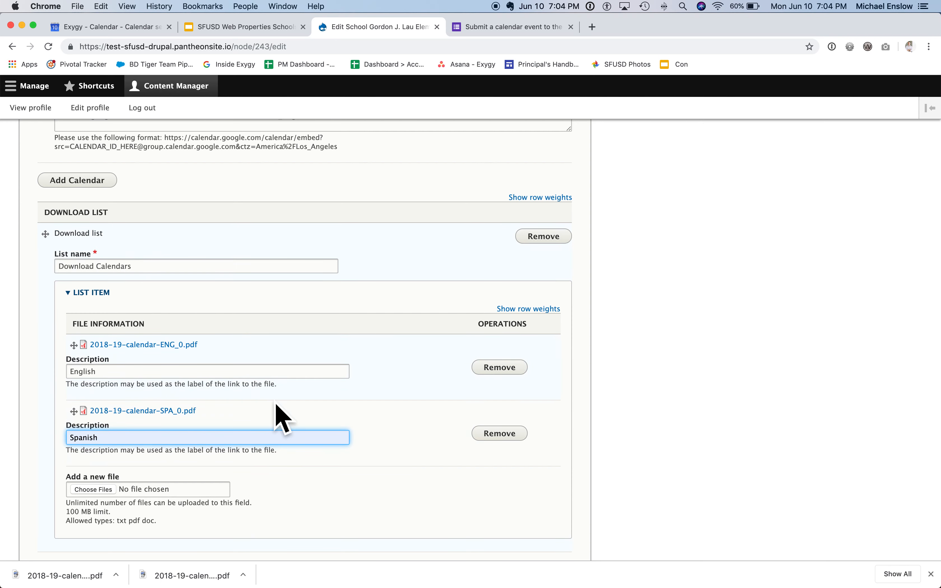
scroll(276, 405, up, 8)
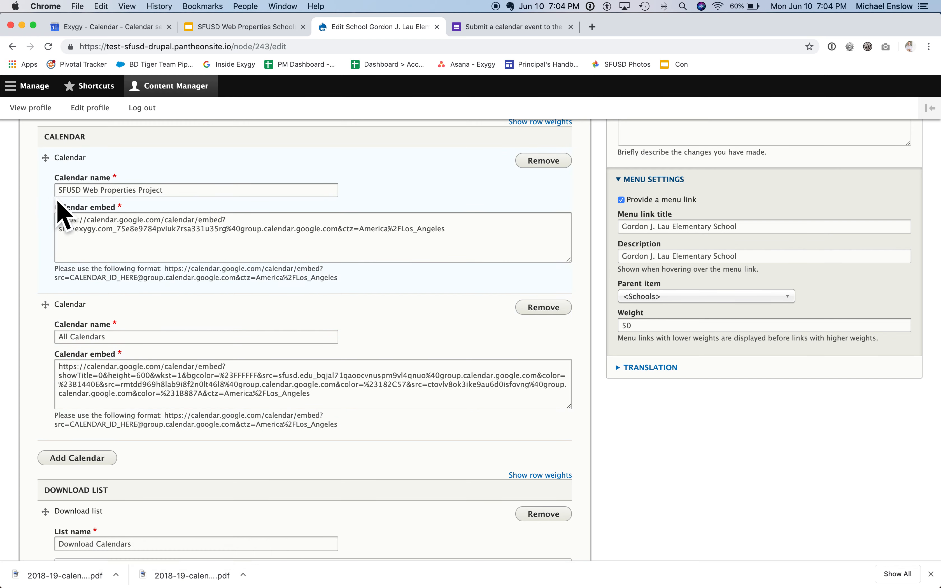
drag(42, 302, 45, 195)
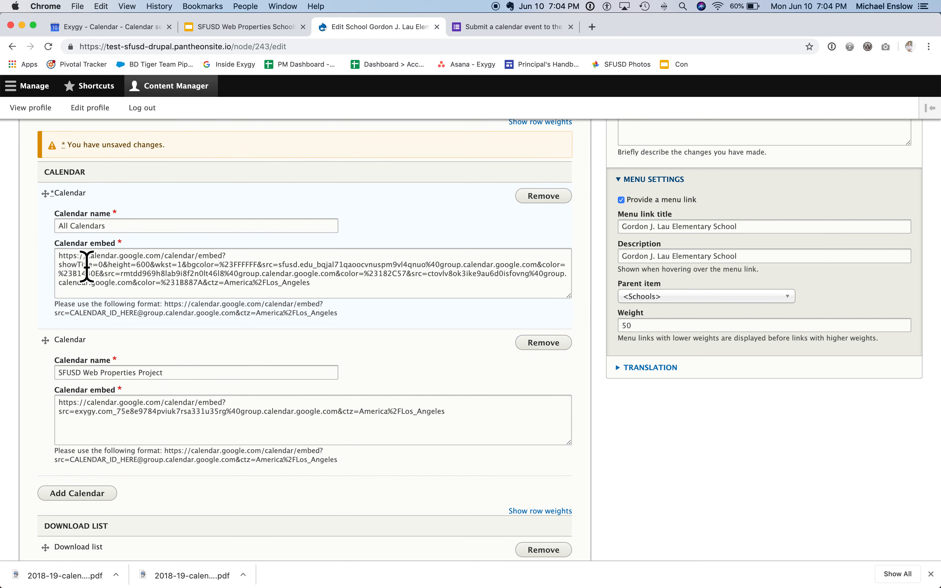
scroll(59, 304, down, 15)
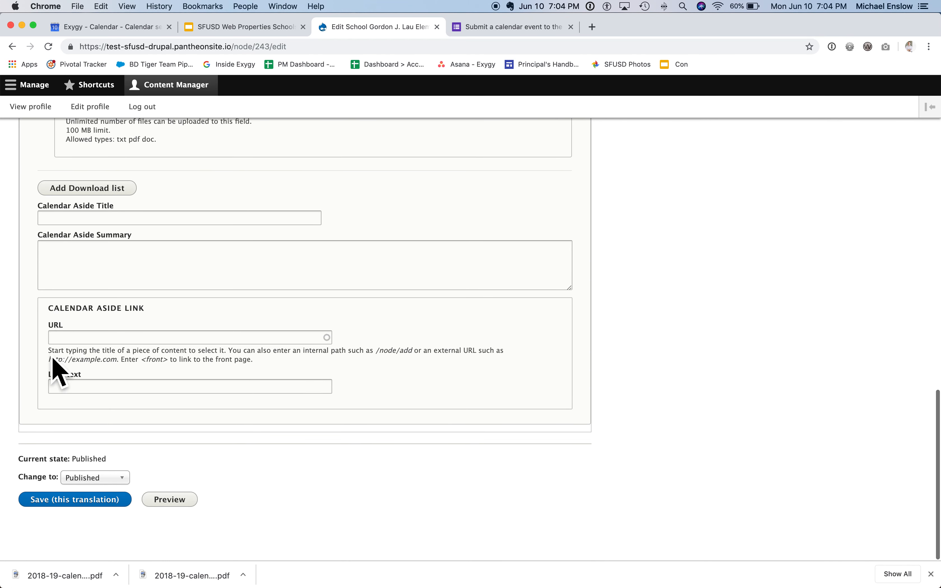
click(60, 502)
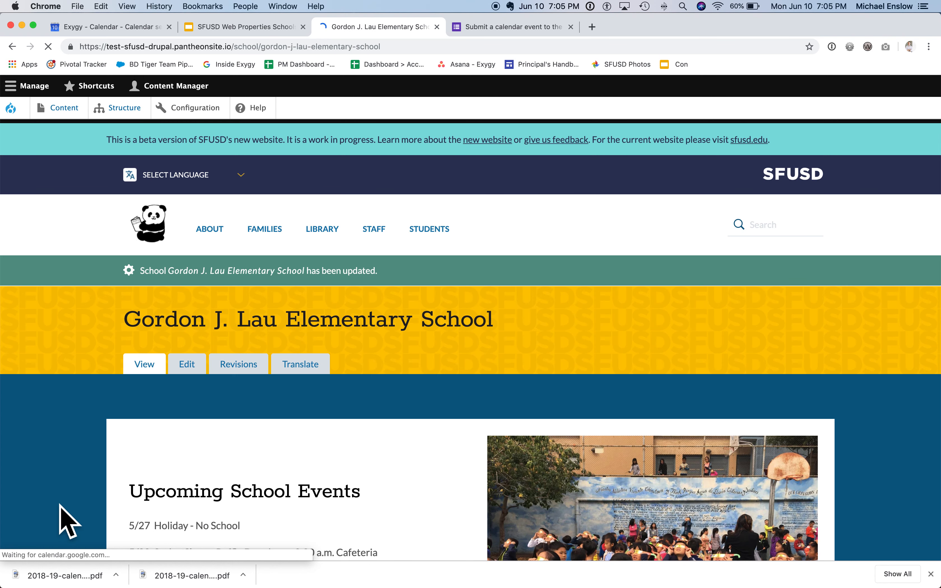
Step: Compare the All Calendars and SFUSD Web Properties Project calendars in the published page's School Calendars section, alternating between them
scroll(66, 521, down, 20)
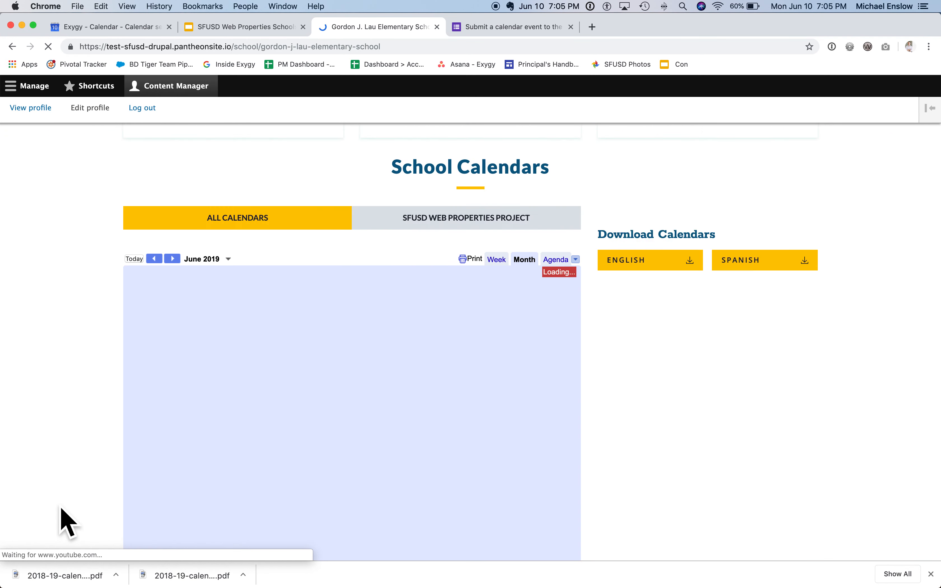
scroll(66, 522, up, 5)
scroll(62, 517, down, 1)
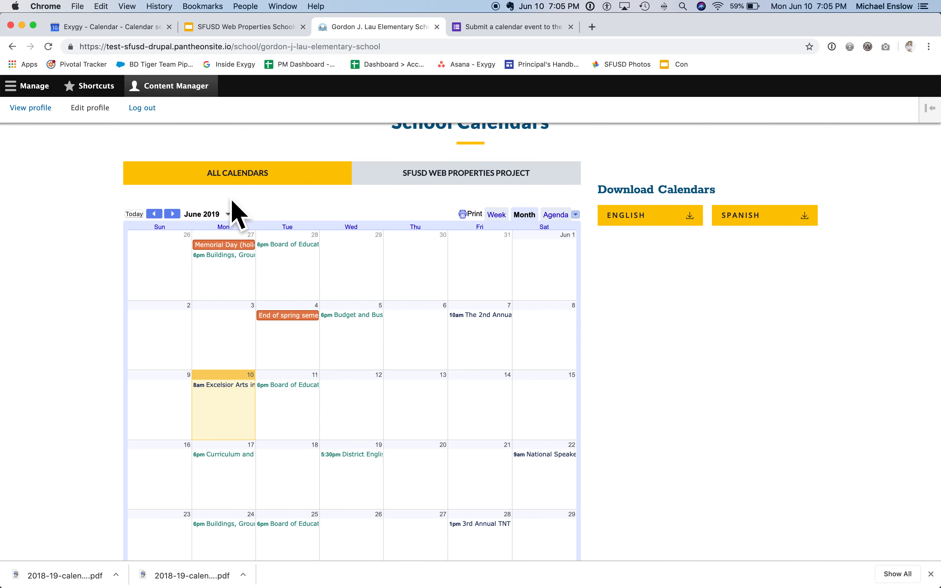
click(397, 178)
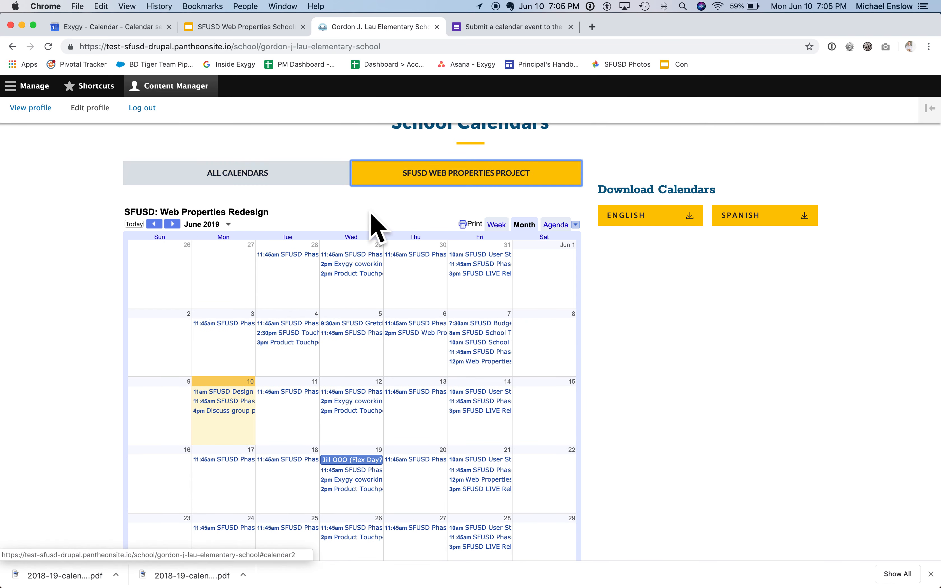
click(412, 190)
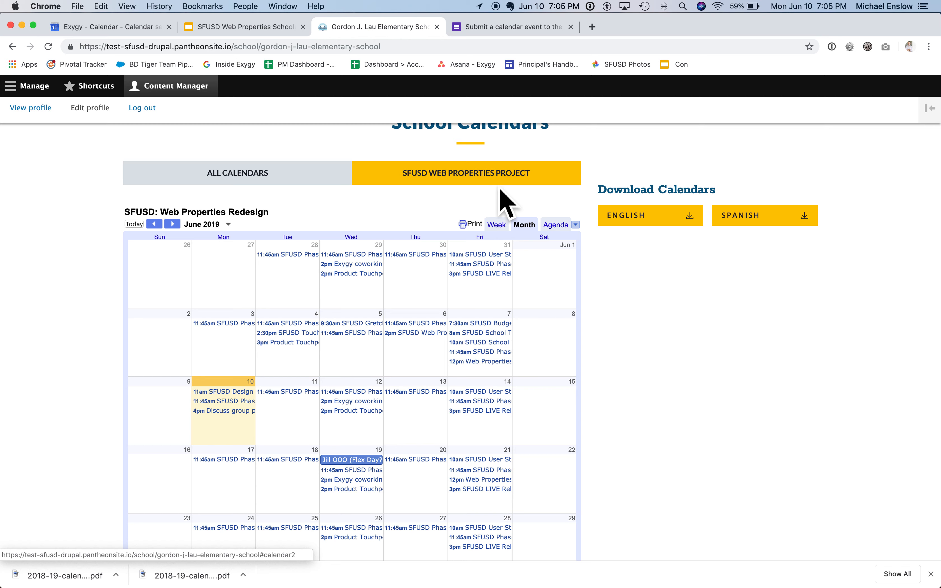
click(326, 181)
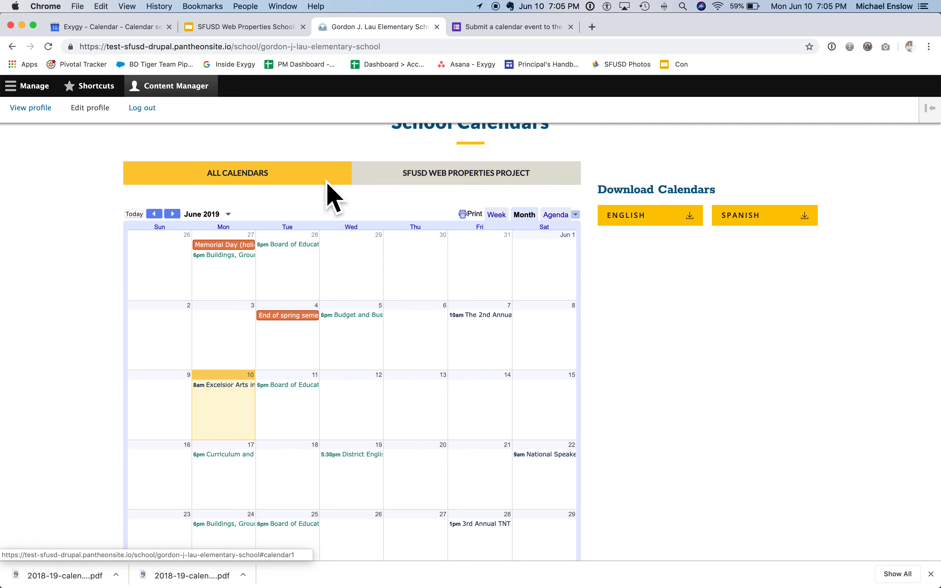
click(399, 182)
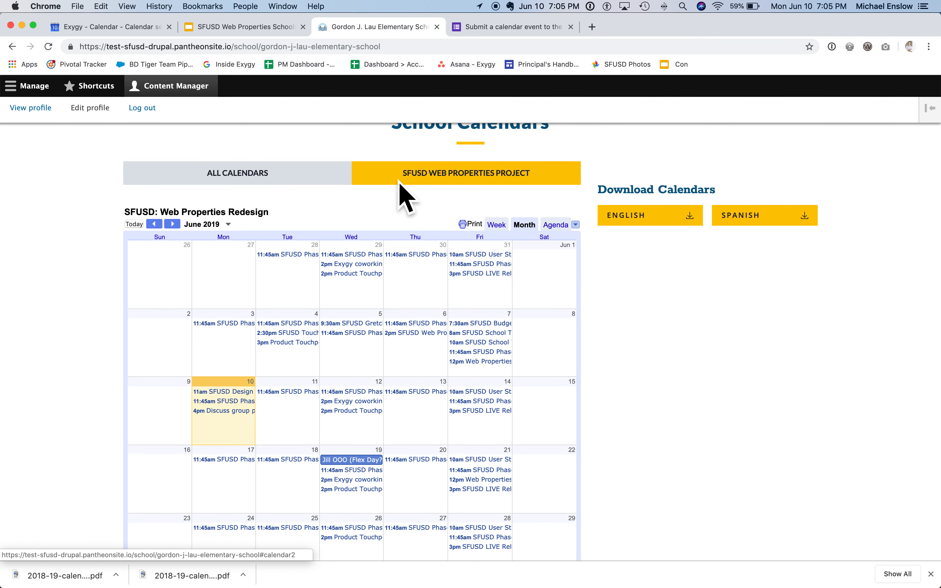
click(337, 180)
click(412, 182)
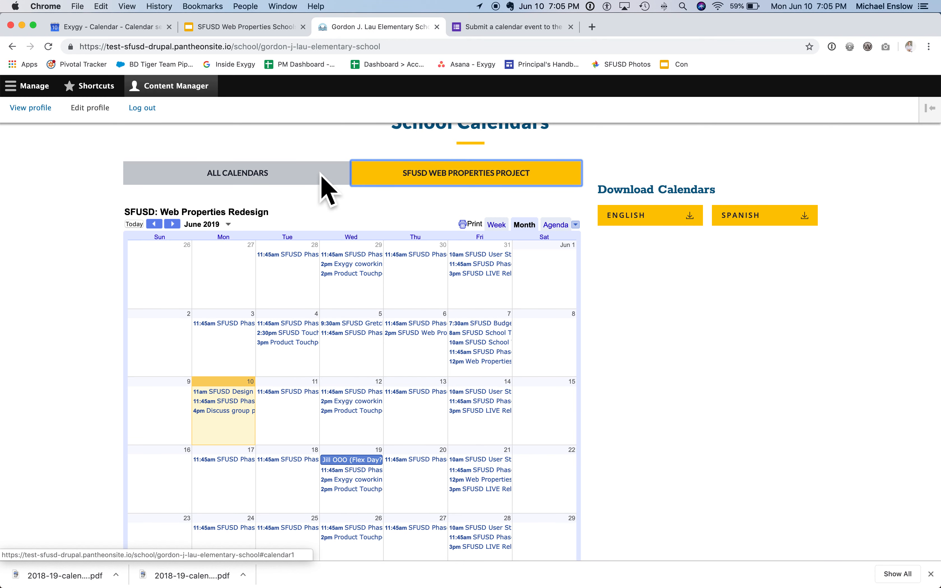
click(326, 182)
click(448, 182)
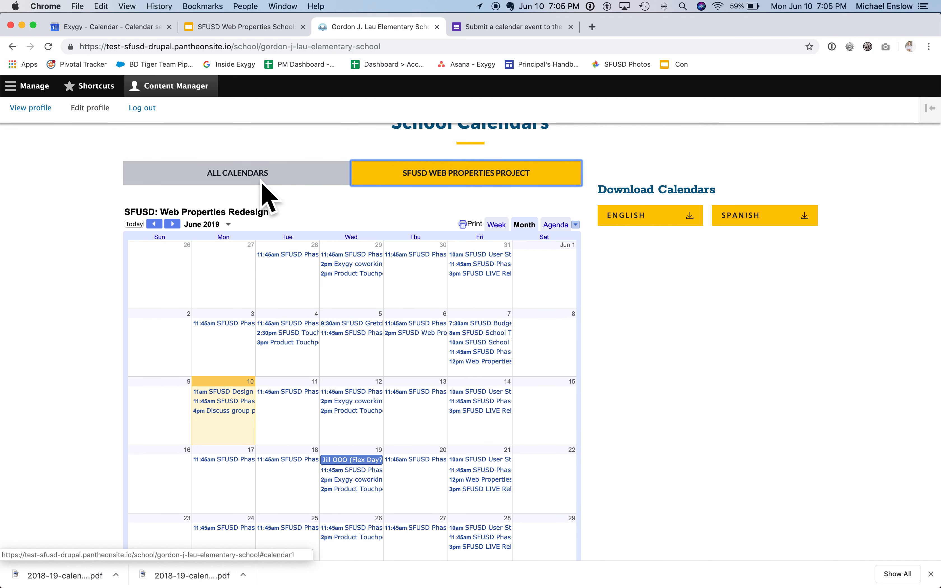
click(309, 177)
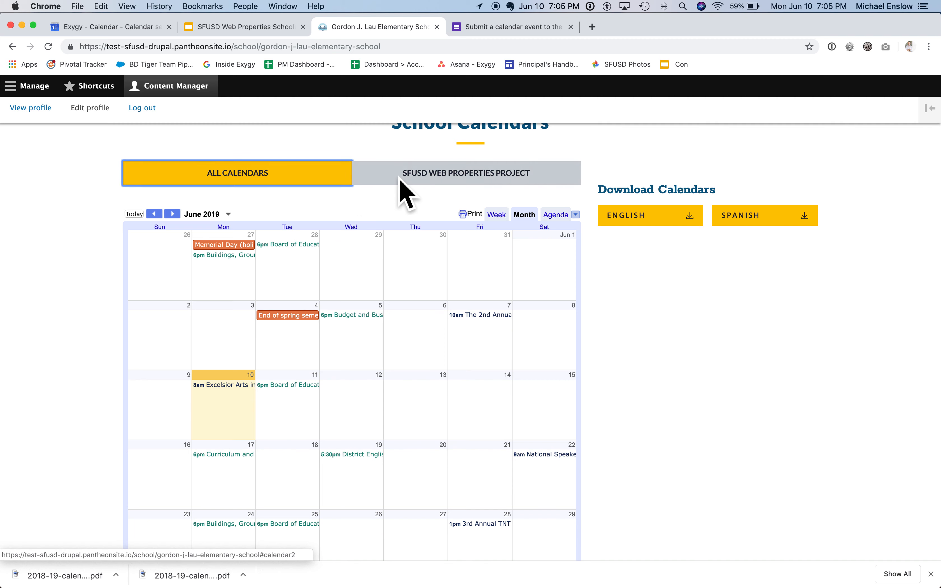
click(379, 181)
click(313, 180)
click(414, 183)
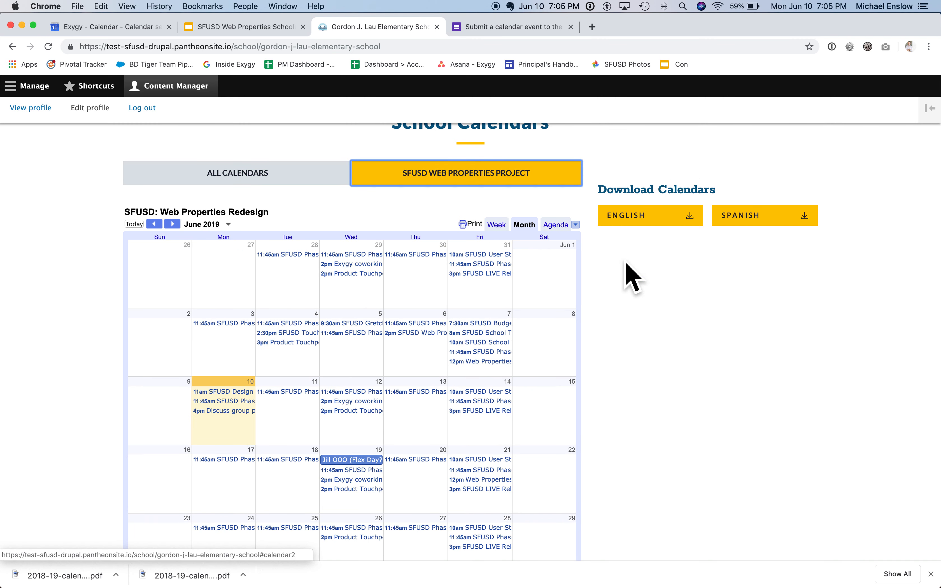
Step: View the English calendar PDF from the Download Calendars links and return to the school page
scroll(700, 336, up, 1)
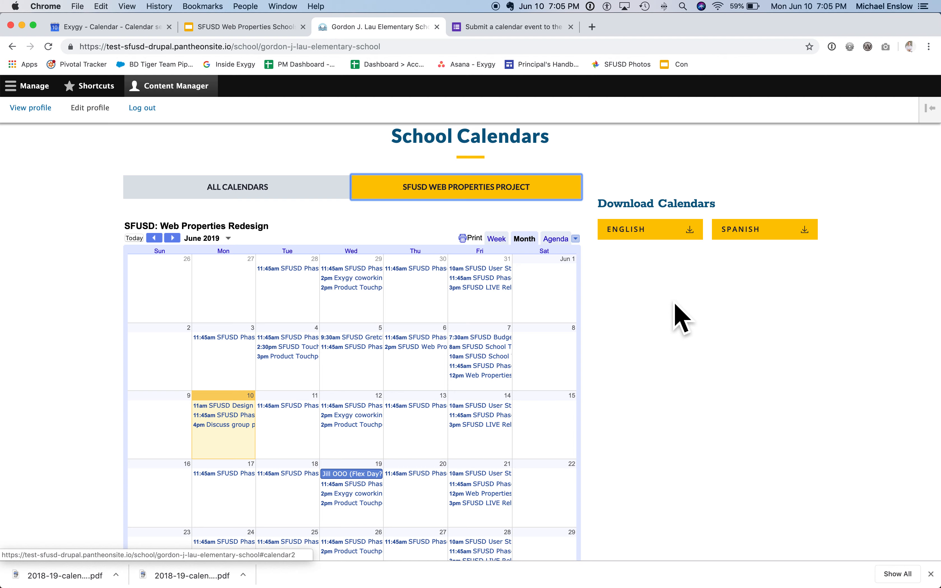
click(682, 232)
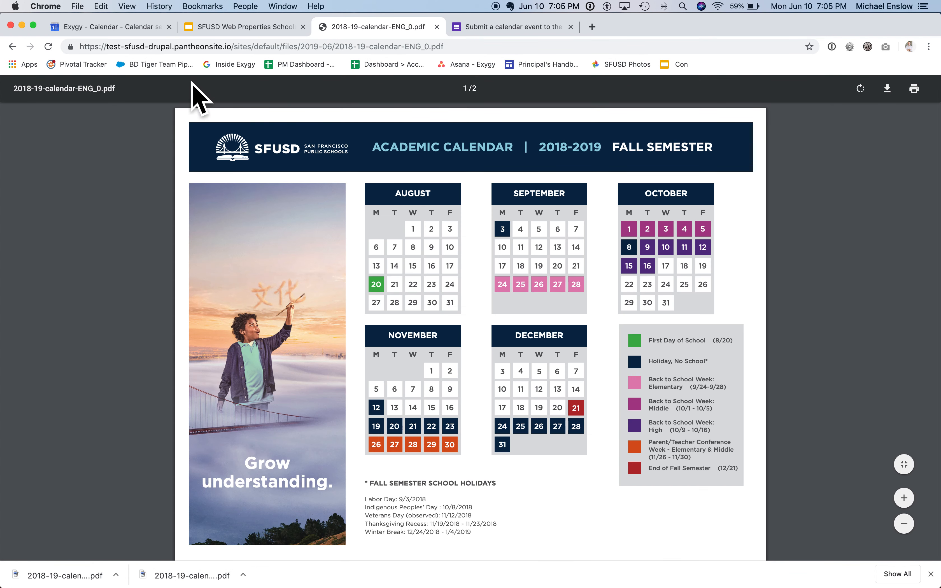
click(12, 47)
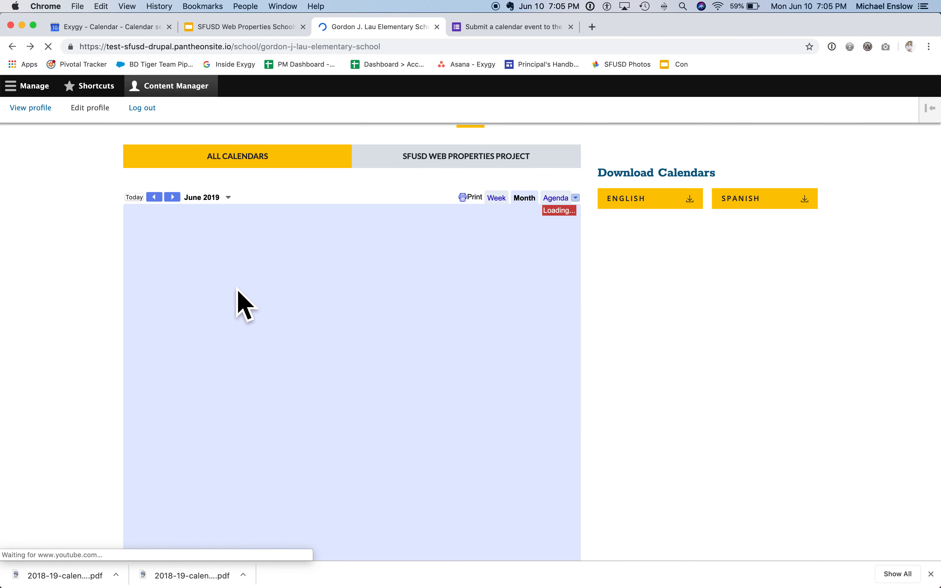
Step: Reopen the Gordon J. Lau Elementary School page for editing and show its calendar settings
scroll(242, 305, up, 15)
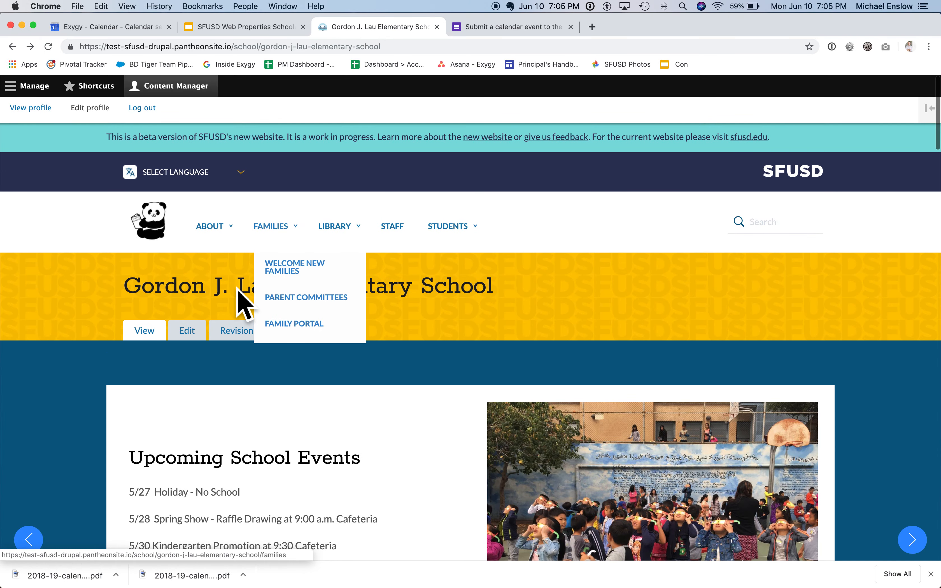
click(186, 333)
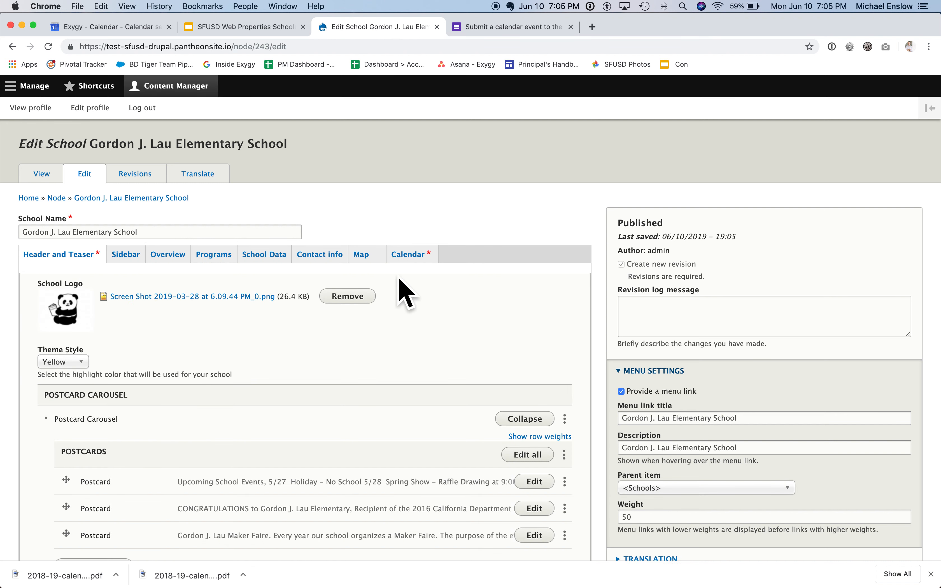
click(410, 262)
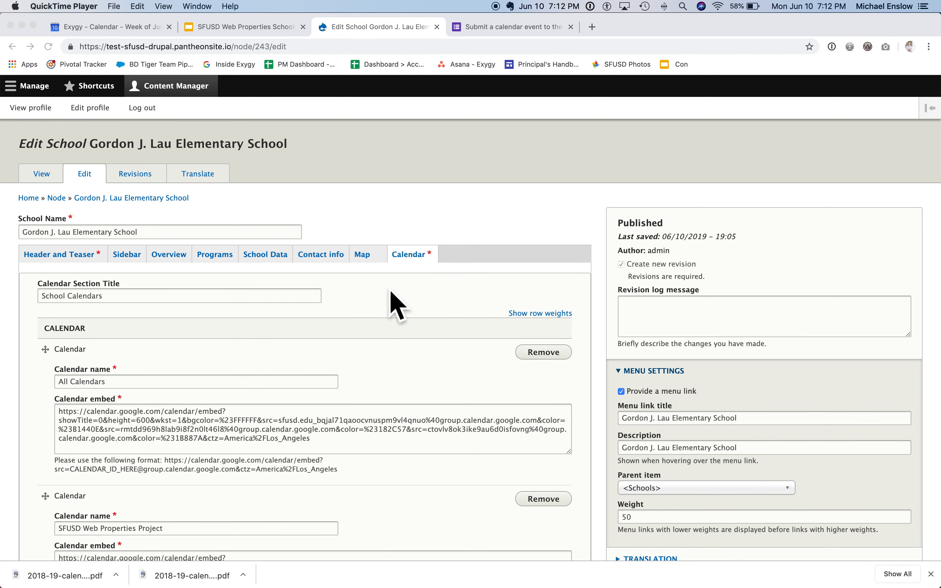
Step: Switch to the training slides in Google Slides, review slide 84 "Add a School Calendar" in full-screen presentation, and return to the school edit page
click(254, 37)
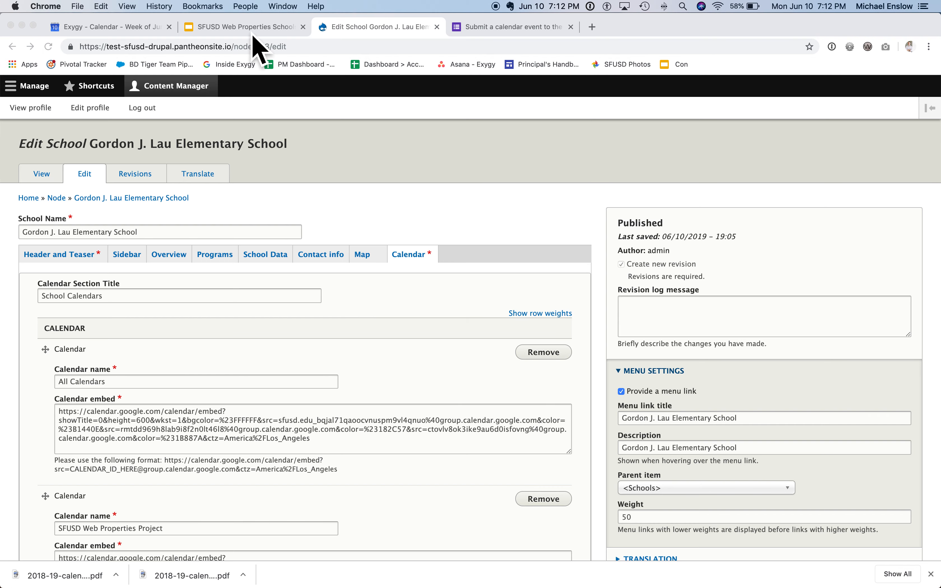
click(253, 33)
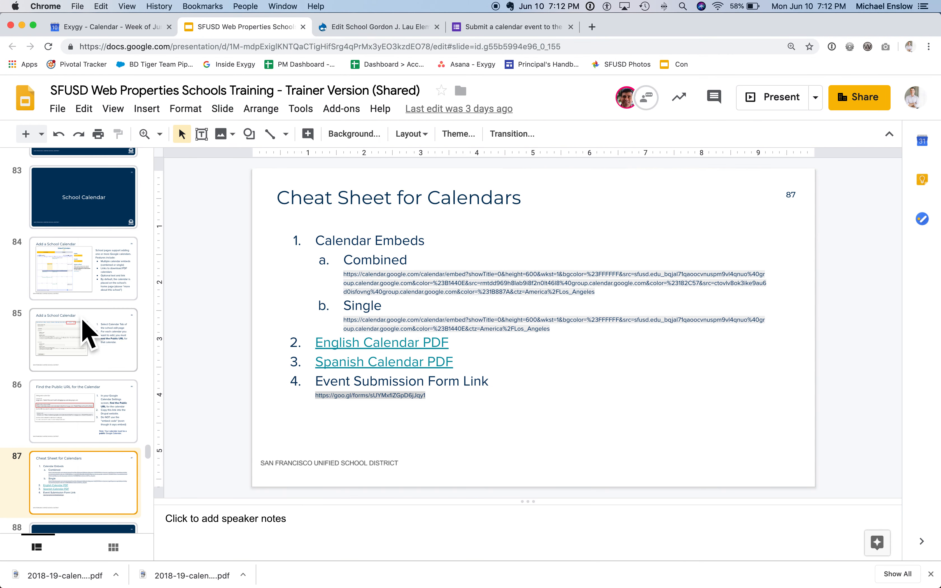
click(74, 292)
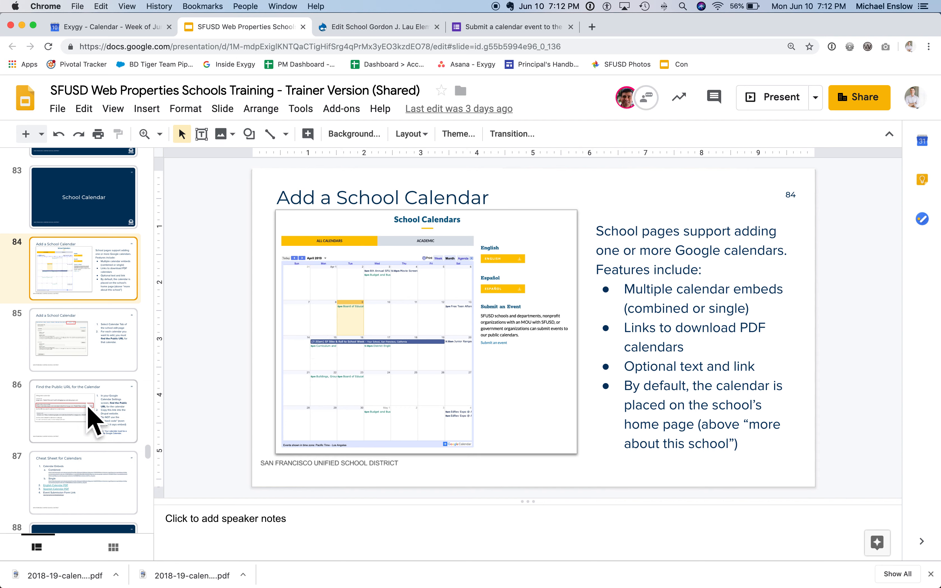
scroll(92, 373, up, 2)
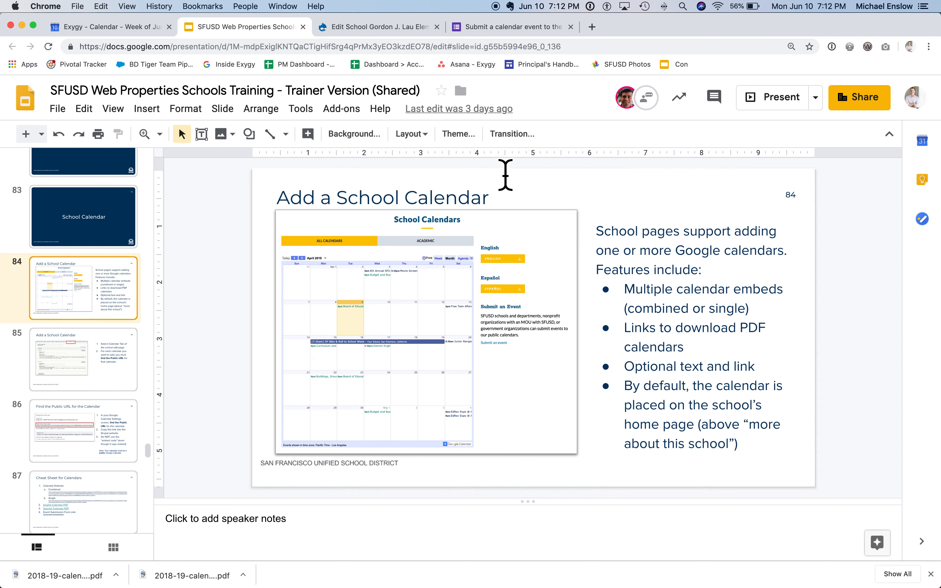
click(765, 103)
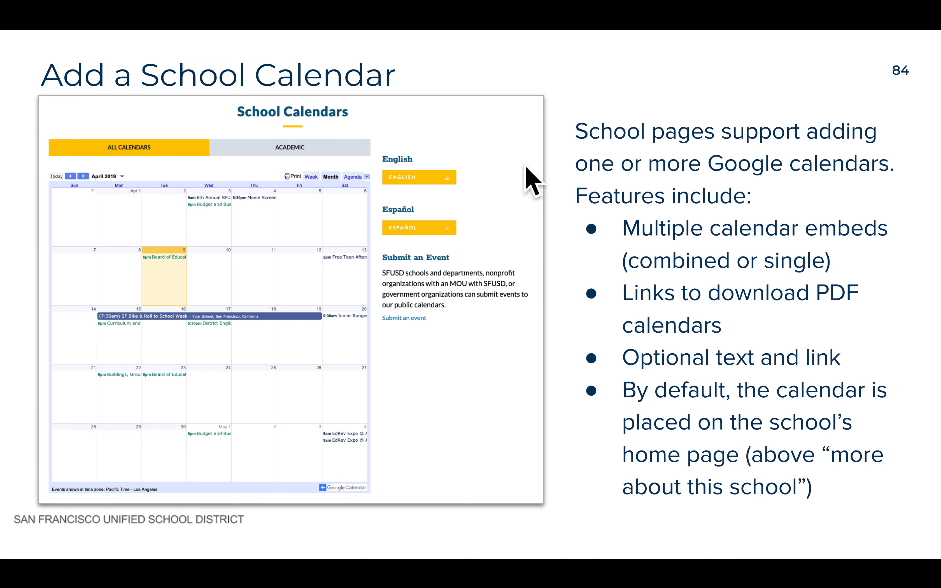
key(Escape)
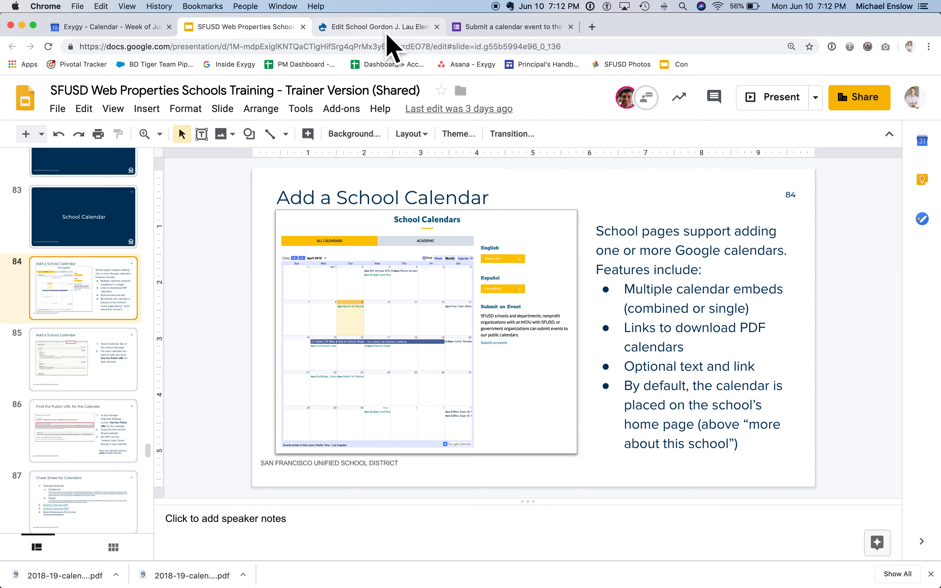
click(387, 35)
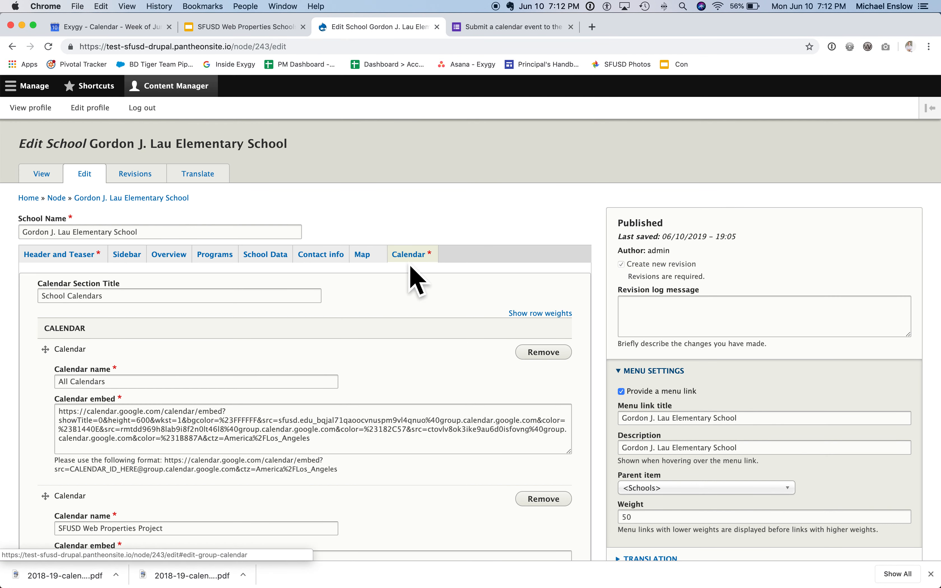
Step: Set the Calendar Aside Title in the school's calendar settings to "Submit an Event"
scroll(405, 319, down, 2)
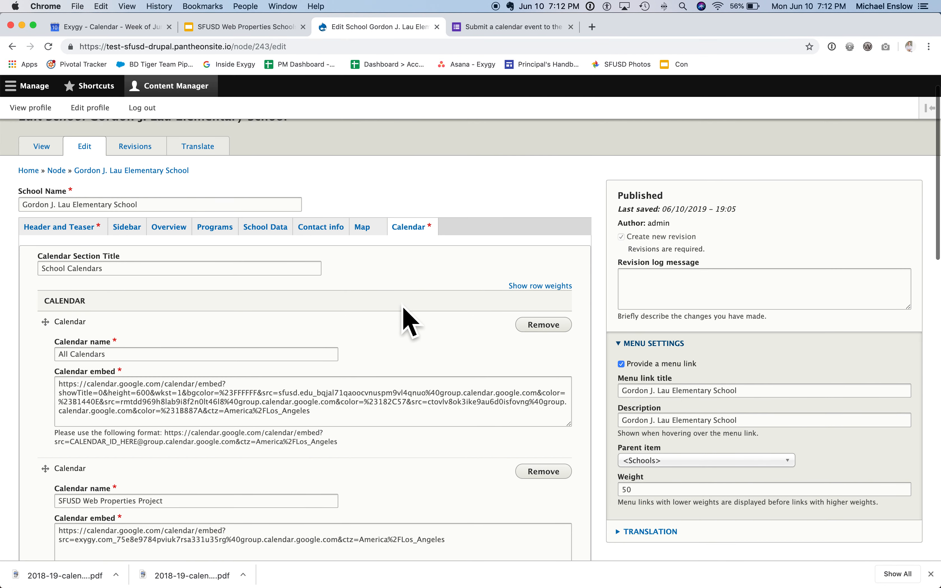
scroll(405, 319, down, 15)
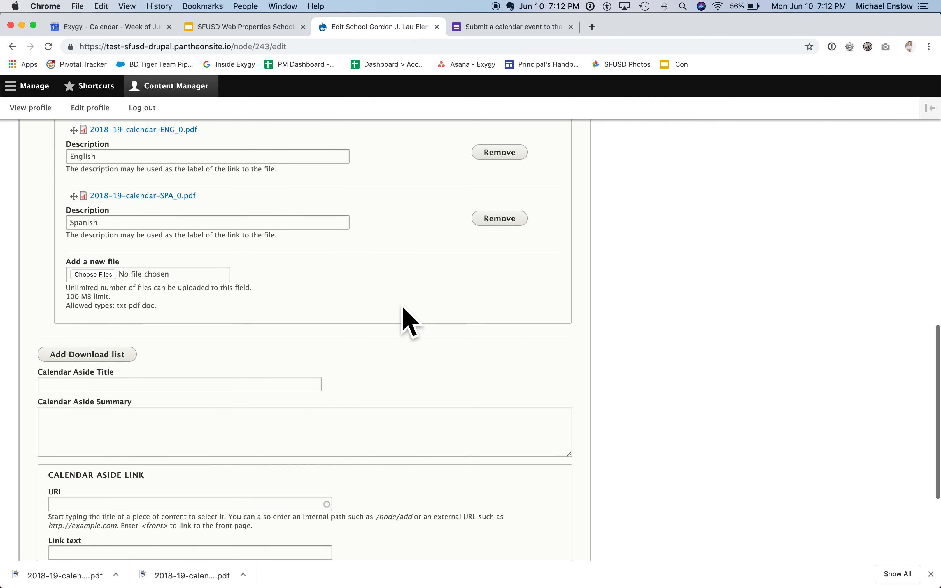
scroll(404, 308, down, 5)
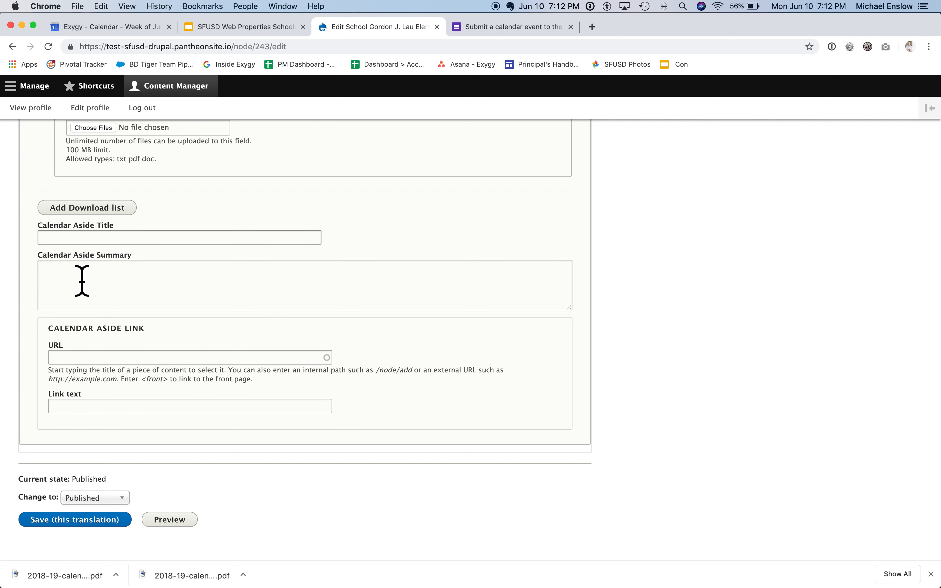
click(86, 238)
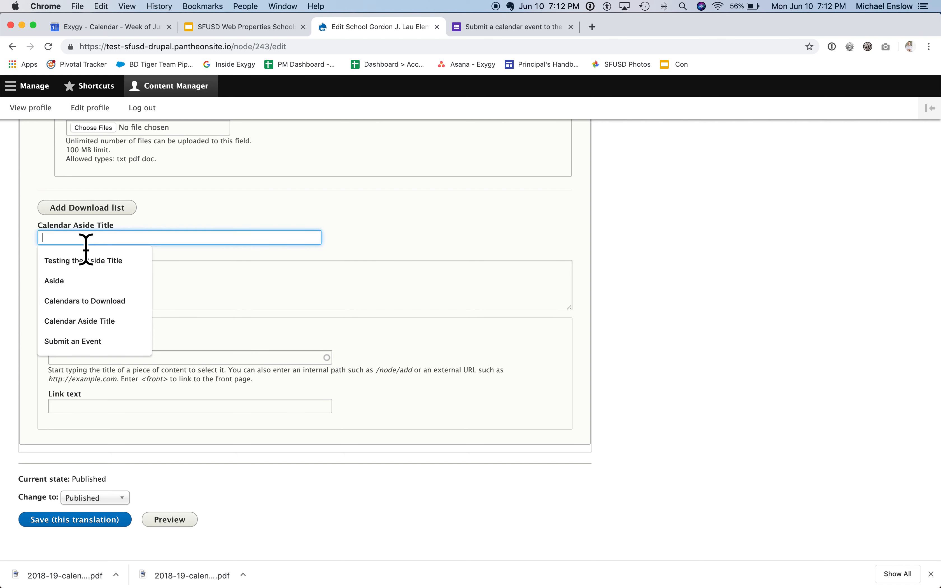
text(Submit an Event)
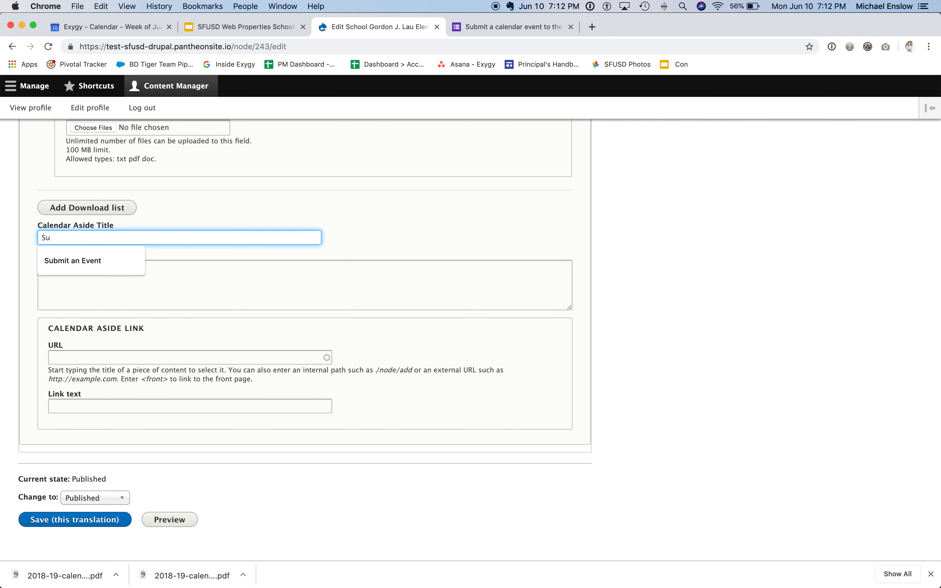
Step: Enter "Submit events for this school." as the Calendar Aside Summary
click(67, 296)
text(Submi)
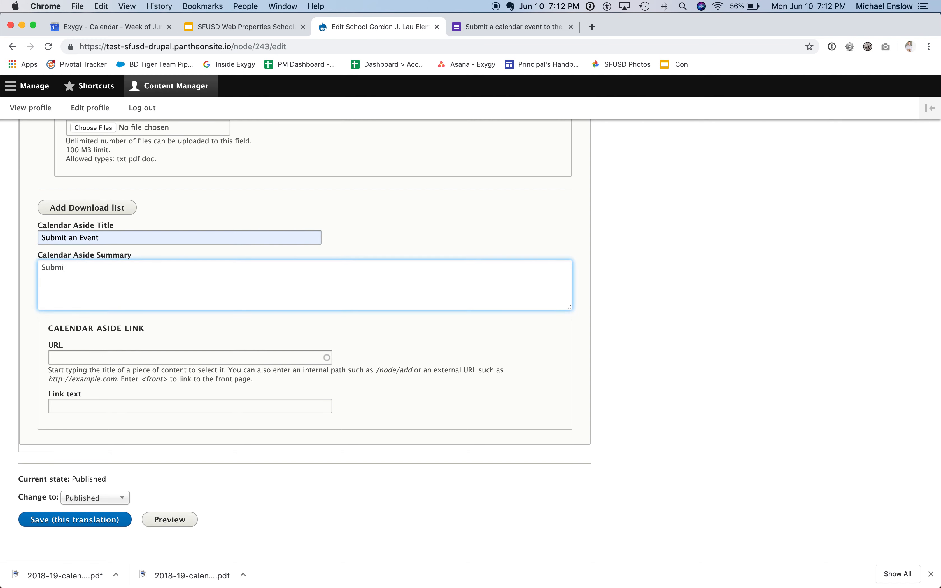
text(t events for this school.)
Step: Start on the Calendar Aside Link's URL and switch to the training presentation in Google Slides to find the link
click(86, 363)
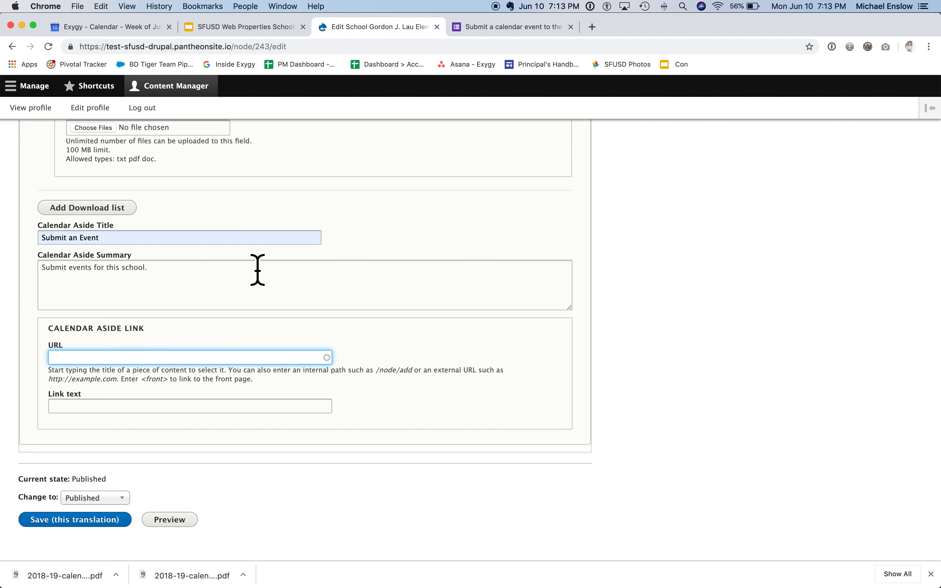
click(232, 33)
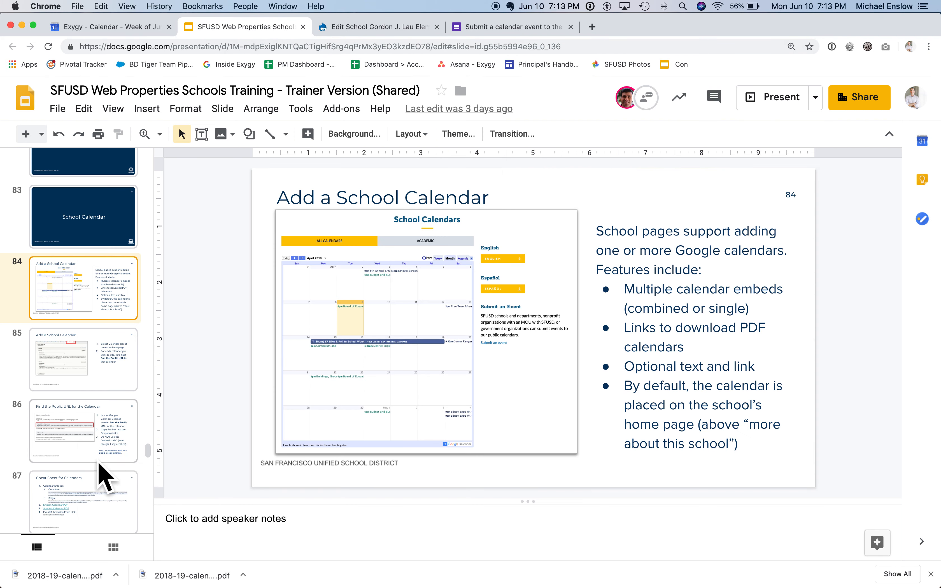